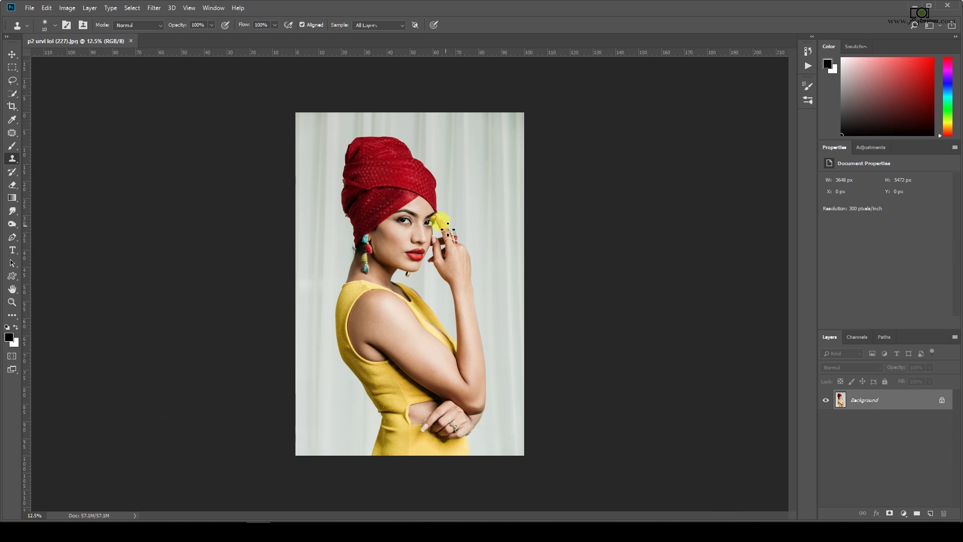
Examine the portrait up close and in full for skin blemishes on the face
{"action": "scroll", "coordinate": [429, 230], "scroll_direction": "up", "scroll_amount": 2}
{"action": "scroll", "coordinate": [351, 248], "scroll_direction": "up", "scroll_amount": 3}
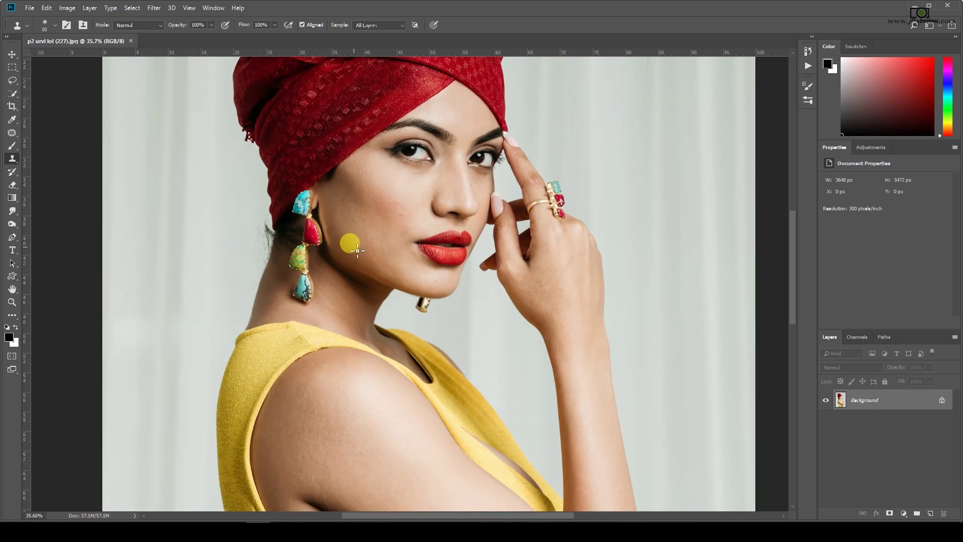
{"action": "scroll", "coordinate": [351, 250], "scroll_direction": "down", "scroll_amount": 4}
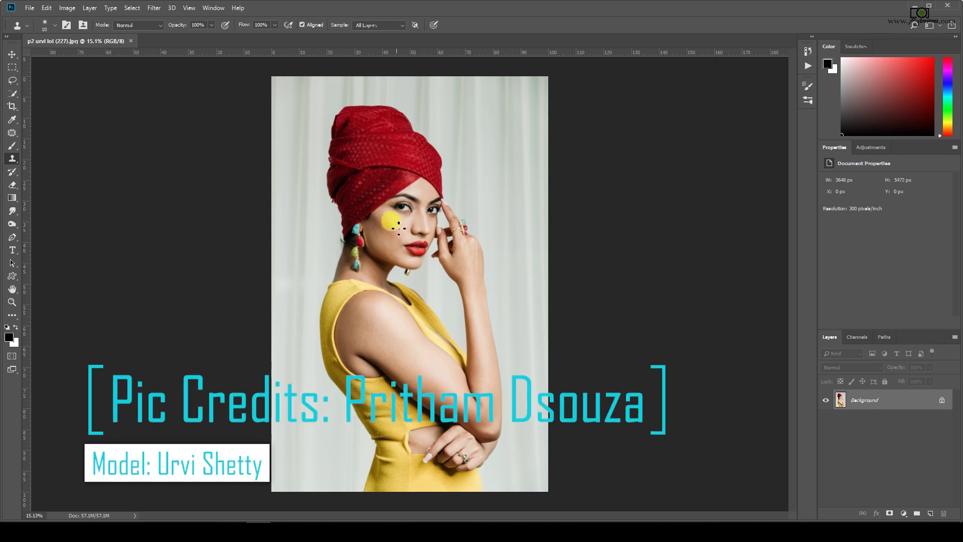
{"action": "scroll", "coordinate": [399, 228], "scroll_direction": "up", "scroll_amount": 3}
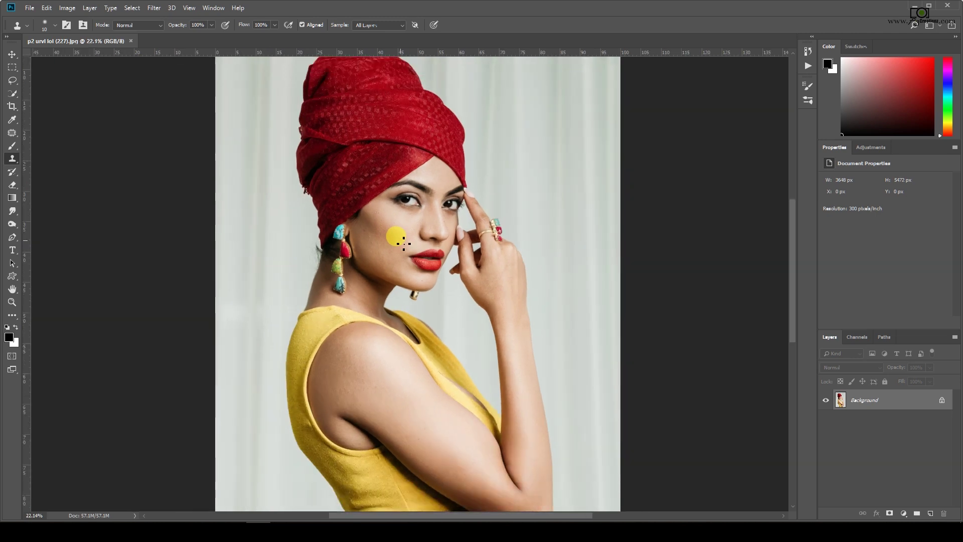
{"action": "scroll", "coordinate": [403, 244], "scroll_direction": "down", "scroll_amount": 2}
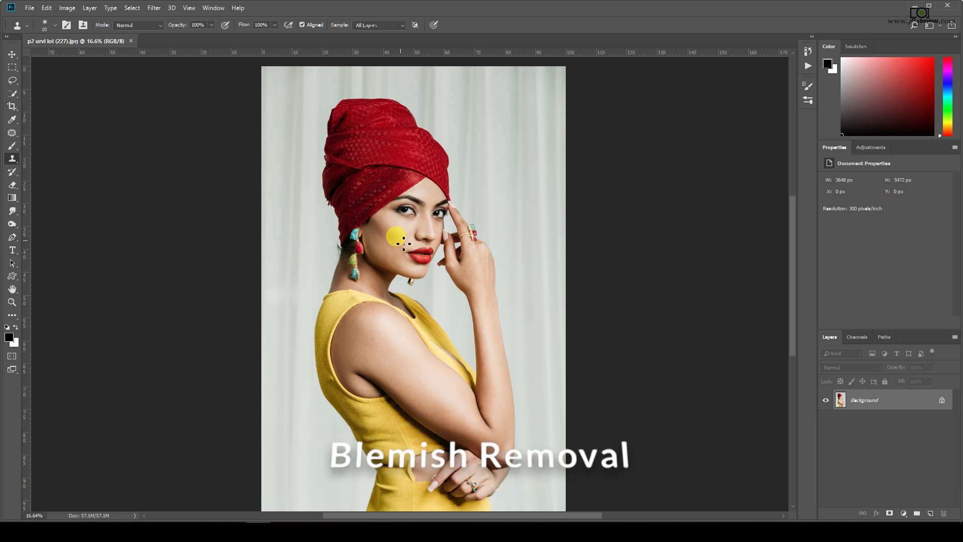
{"action": "scroll", "coordinate": [409, 221], "scroll_direction": "up", "scroll_amount": 2}
{"action": "scroll", "coordinate": [409, 221], "scroll_direction": "up", "scroll_amount": 7}
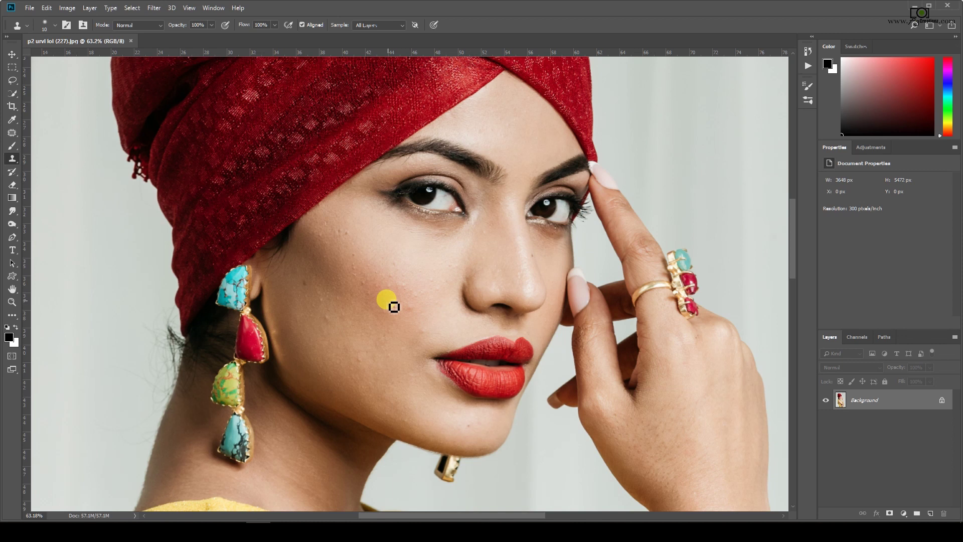
{"action": "scroll", "coordinate": [451, 270], "scroll_direction": "up", "scroll_amount": 1}
{"action": "scroll", "coordinate": [452, 270], "scroll_direction": "down", "scroll_amount": 16}
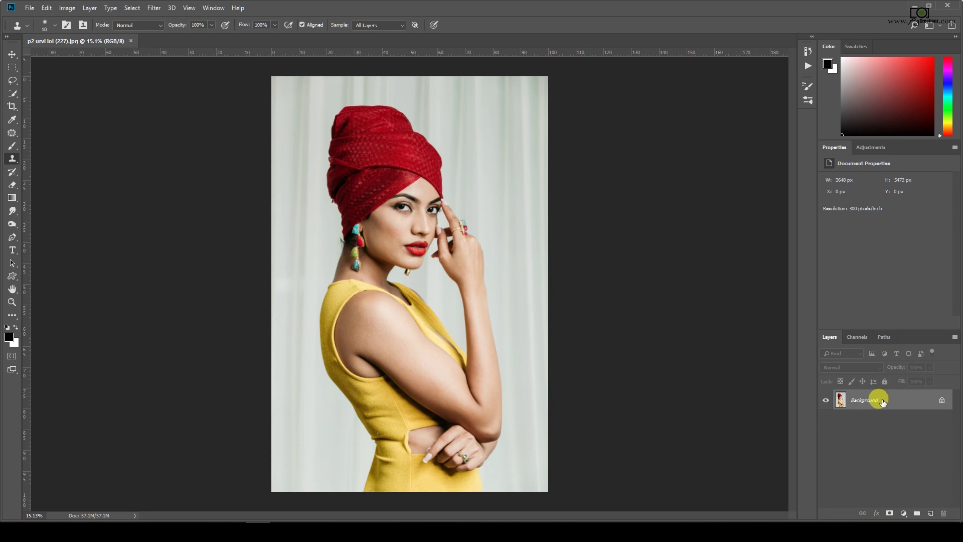
Duplicate the Background layer and rename the copy as Blemishes
{"action": "key", "text": "ctrl+j"}
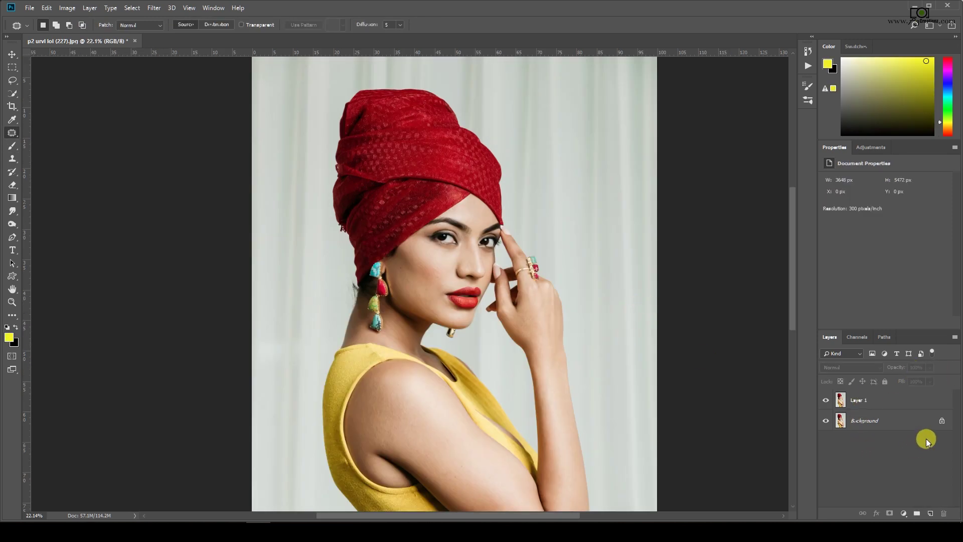
{"action": "double_click", "coordinate": [859, 400]}
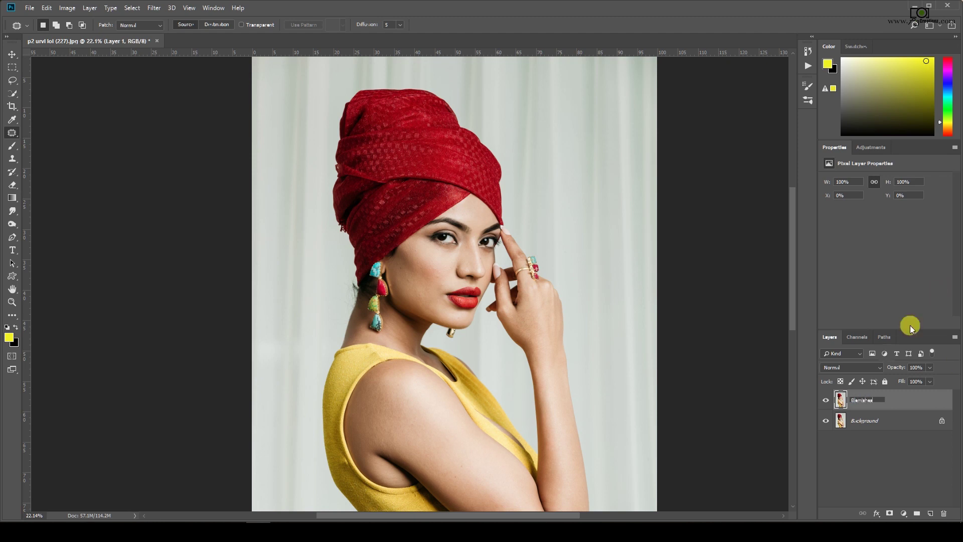
{"action": "left_click", "coordinate": [874, 456]}
Add a Black & White adjustment layer above the Blemishes layer and set its Reds to -54
{"action": "scroll", "coordinate": [452, 210], "scroll_direction": "up", "scroll_amount": 3}
{"action": "scroll", "coordinate": [444, 281], "scroll_direction": "up", "scroll_amount": 2}
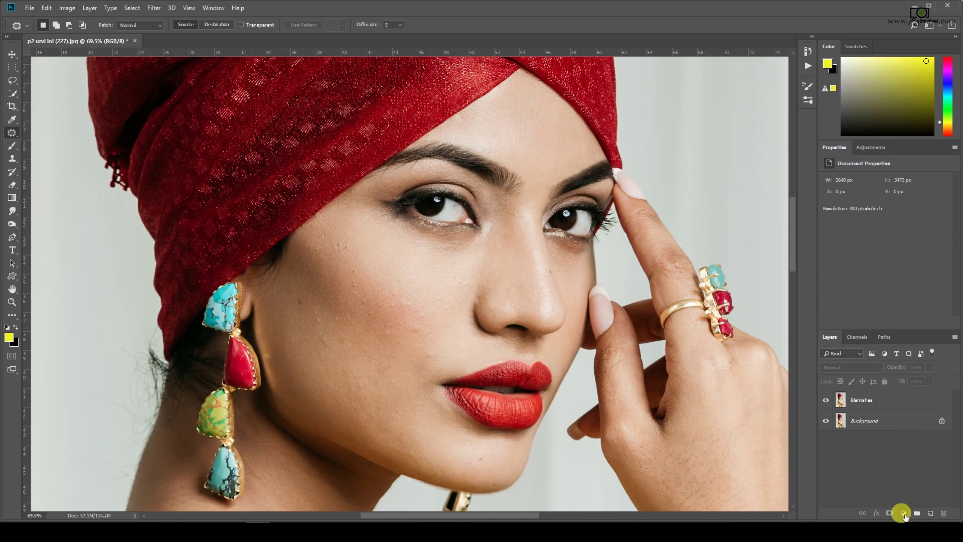
{"action": "left_click", "coordinate": [903, 513]}
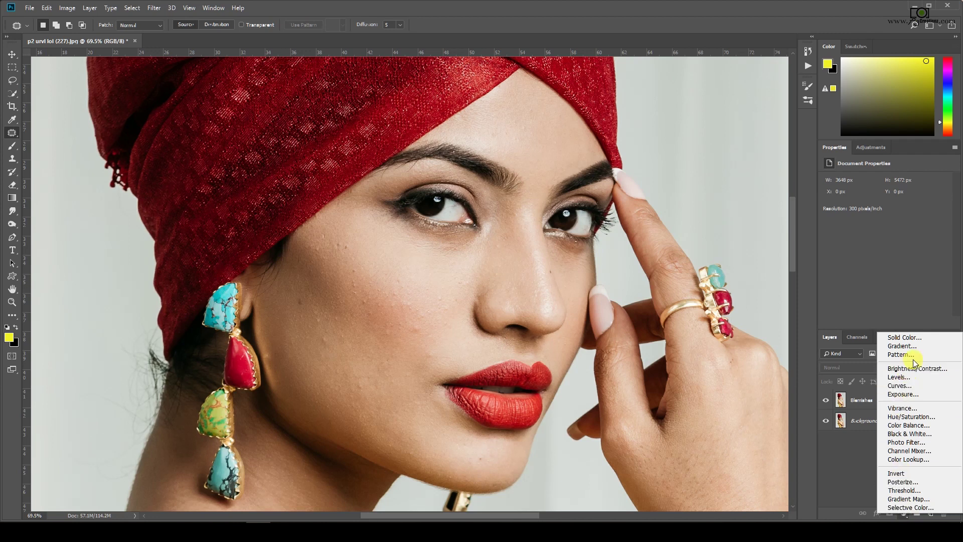
{"action": "left_click", "coordinate": [907, 433]}
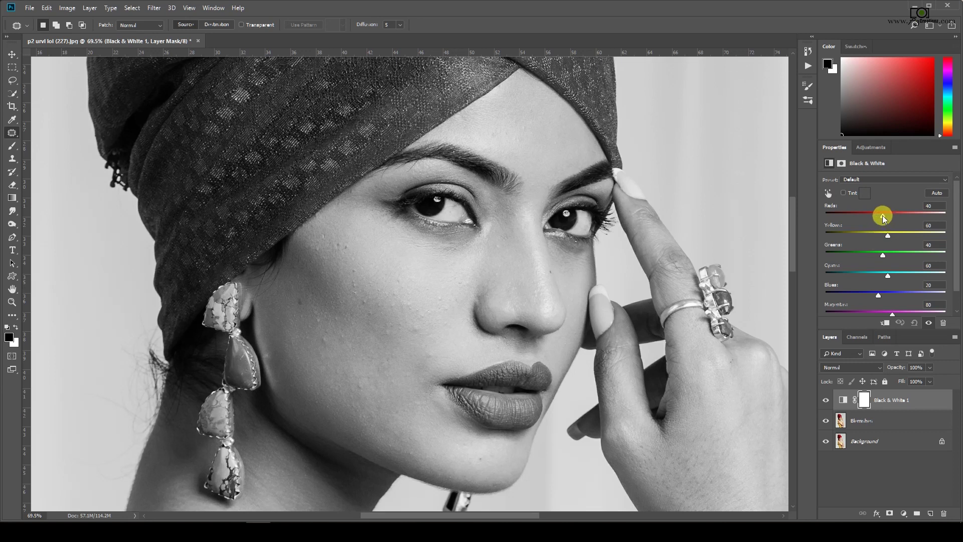
{"action": "left_click_drag", "start_coordinate": [882, 216], "coordinate": [860, 217]}
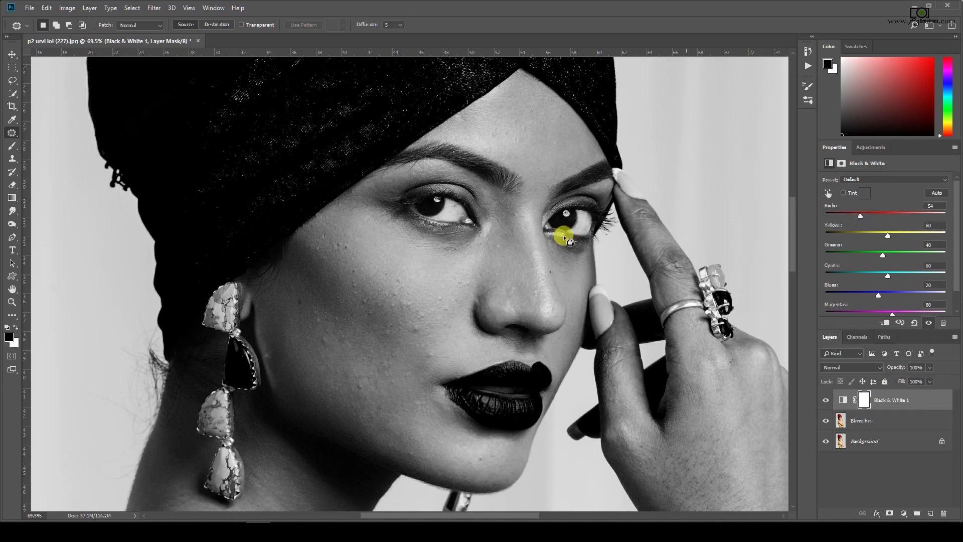
Compare the cheek's skin texture with the Black & White adjustment hidden and shown
{"action": "scroll", "coordinate": [322, 301], "scroll_direction": "up", "scroll_amount": 1}
{"action": "scroll", "coordinate": [408, 296], "scroll_direction": "up", "scroll_amount": 1}
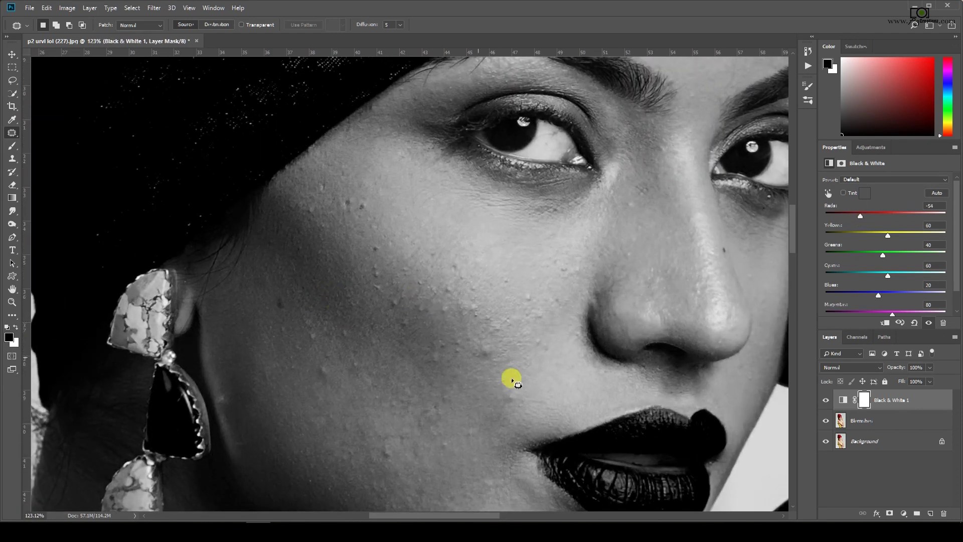
{"action": "left_click", "coordinate": [825, 399]}
{"action": "left_click", "coordinate": [826, 400]}
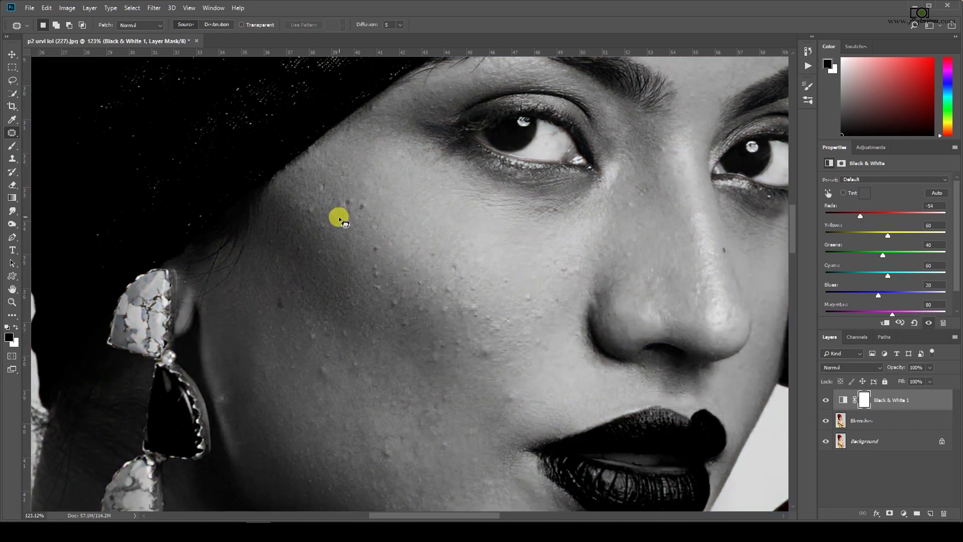
Set the Yellows of the Black & White adjustment to 8 to bring out the skin blemishes
{"action": "scroll", "coordinate": [436, 285], "scroll_direction": "down", "scroll_amount": 1}
{"action": "key", "text": "ctrl+z"}
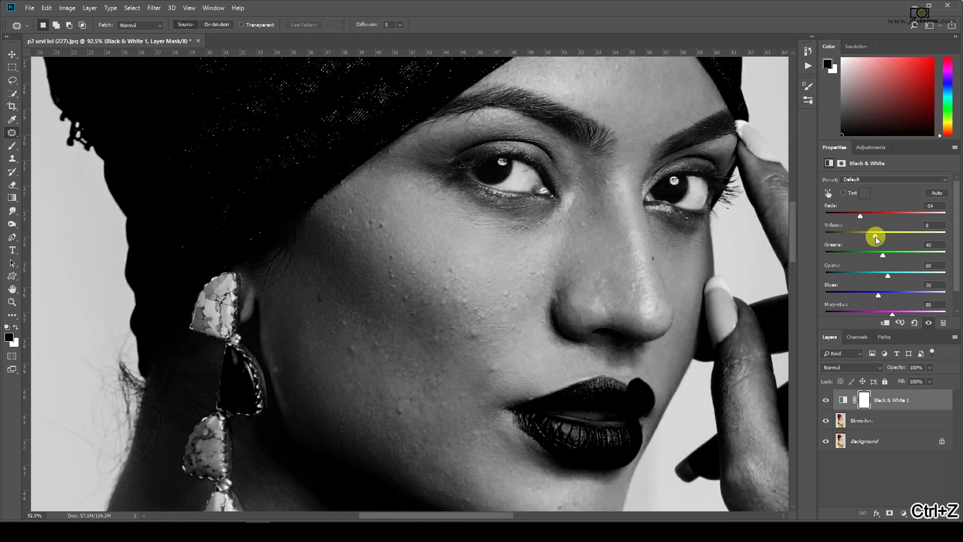
{"action": "scroll", "coordinate": [618, 236], "scroll_direction": "down", "scroll_amount": 2}
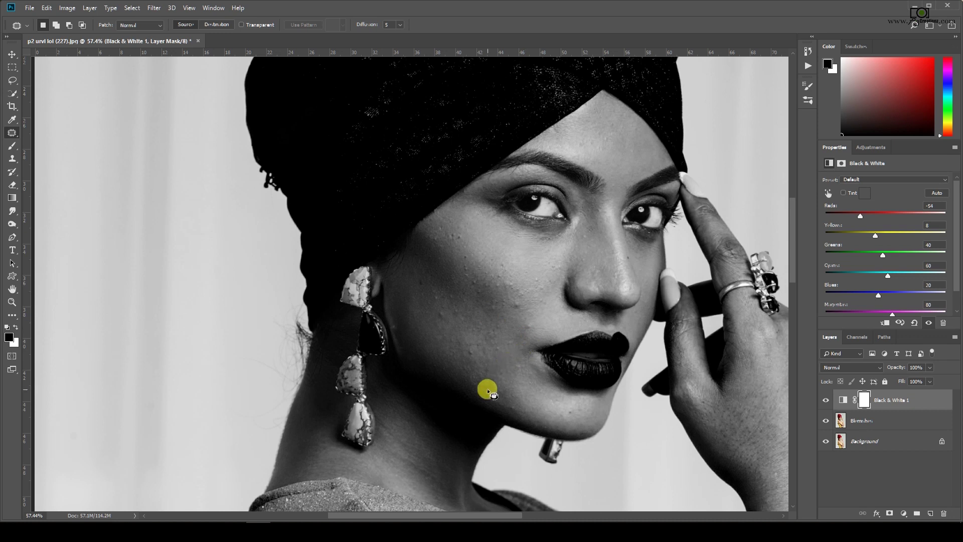
{"action": "scroll", "coordinate": [401, 403], "scroll_direction": "down", "scroll_amount": 1}
{"action": "scroll", "coordinate": [464, 326], "scroll_direction": "up", "scroll_amount": 2}
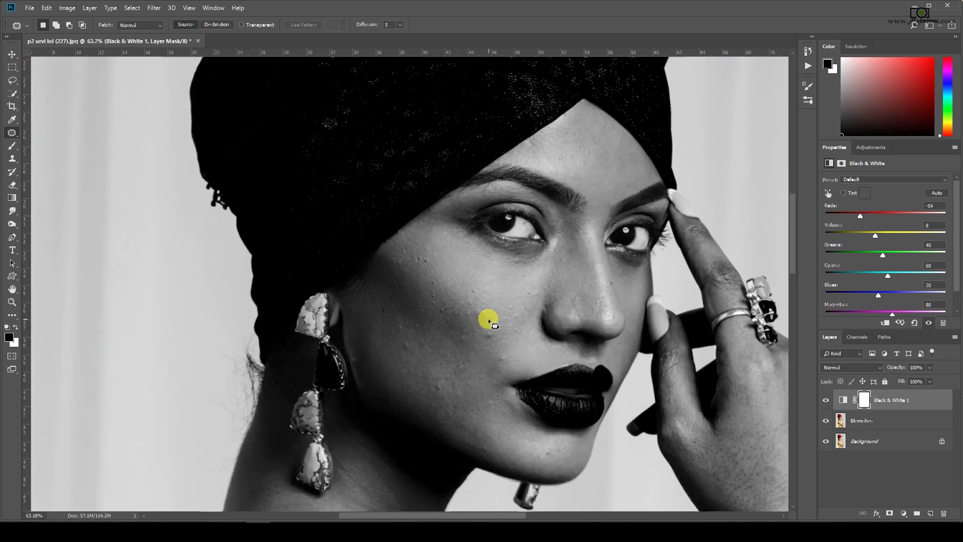
On the Blemishes layer, use the Patch tool to replace a blemish on the cheek with clean skin, and clear the selection
{"action": "key", "text": "v"}
{"action": "scroll", "coordinate": [223, 75], "scroll_direction": "down", "scroll_amount": 1}
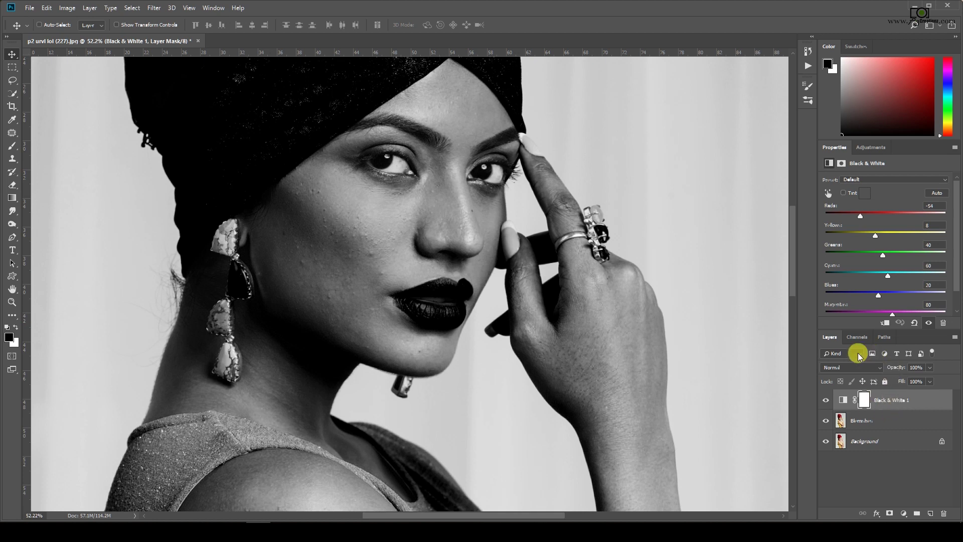
{"action": "left_click", "coordinate": [854, 422]}
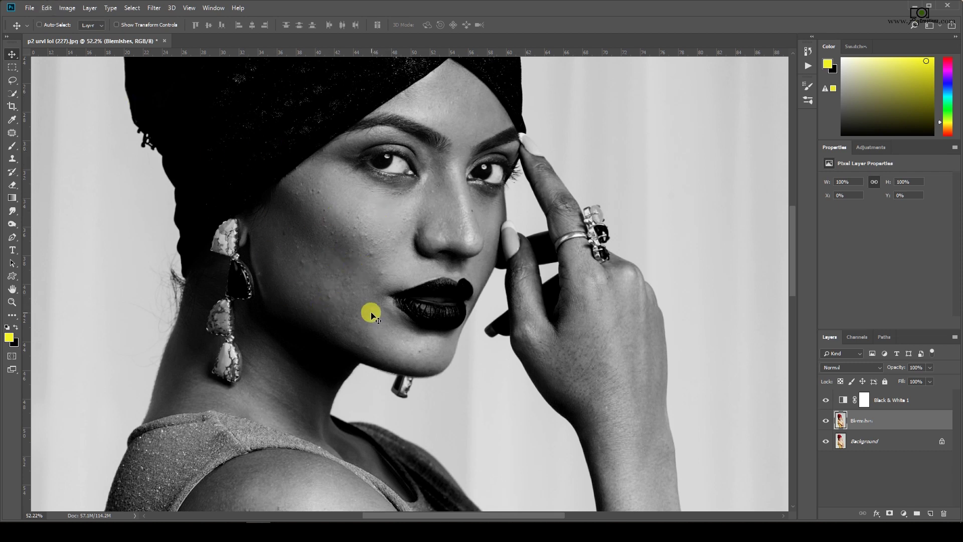
{"action": "left_click", "coordinate": [15, 135]}
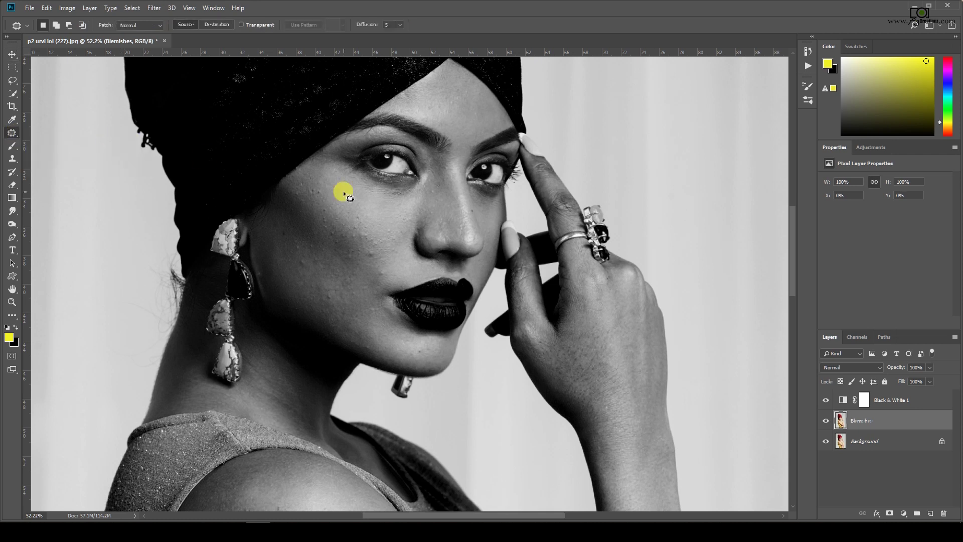
{"action": "scroll", "coordinate": [361, 190], "scroll_direction": "up", "scroll_amount": 5}
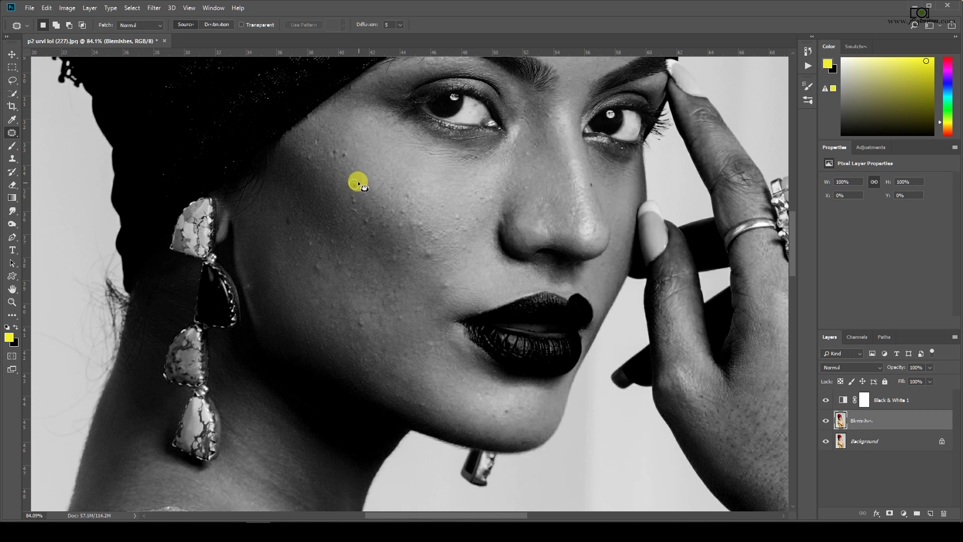
{"action": "left_click_drag", "start_coordinate": [357, 182], "coordinate": [354, 184]}
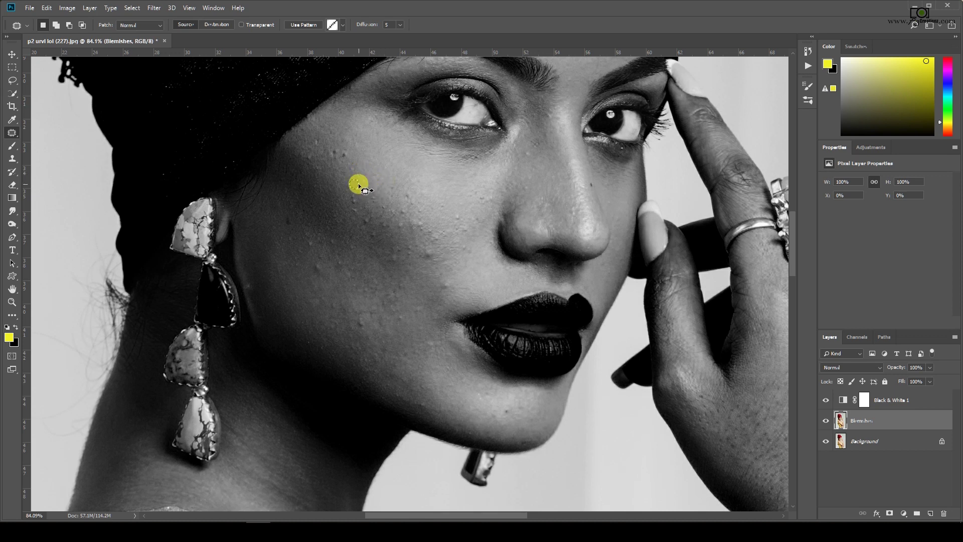
{"action": "scroll", "coordinate": [369, 183], "scroll_direction": "up", "scroll_amount": 3}
{"action": "scroll", "coordinate": [368, 183], "scroll_direction": "up", "scroll_amount": 2}
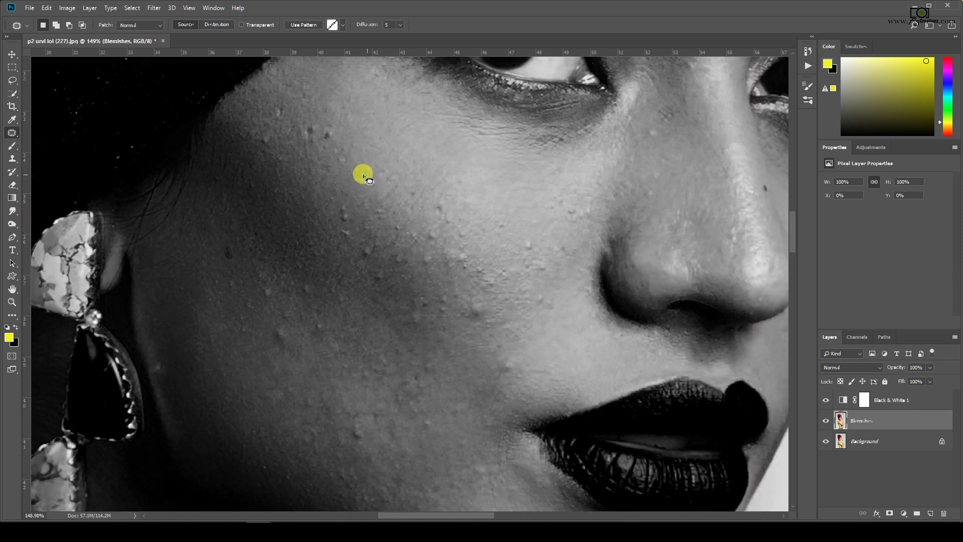
{"action": "mouse_move", "coordinate": [370, 166]}
{"action": "left_mouse_down"}
{"action": "mouse_move", "coordinate": [337, 157]}
{"action": "mouse_move", "coordinate": [355, 169]}
{"action": "mouse_move", "coordinate": [345, 150]}
{"action": "mouse_move", "coordinate": [335, 155]}
{"action": "mouse_move", "coordinate": [346, 155]}
{"action": "mouse_move", "coordinate": [347, 139]}
{"action": "mouse_move", "coordinate": [340, 222]}
{"action": "mouse_move", "coordinate": [348, 223]}
{"action": "mouse_move", "coordinate": [345, 197]}
{"action": "mouse_move", "coordinate": [354, 205]}
{"action": "mouse_move", "coordinate": [339, 189]}
{"action": "mouse_move", "coordinate": [353, 198]}
{"action": "mouse_move", "coordinate": [337, 185]}
{"action": "mouse_move", "coordinate": [354, 186]}
{"action": "mouse_move", "coordinate": [353, 166]}
{"action": "mouse_move", "coordinate": [352, 181]}
{"action": "mouse_move", "coordinate": [359, 176]}
{"action": "mouse_move", "coordinate": [344, 176]}
{"action": "mouse_move", "coordinate": [352, 196]}
{"action": "mouse_move", "coordinate": [342, 212]}
{"action": "mouse_move", "coordinate": [350, 212]}
{"action": "mouse_move", "coordinate": [349, 196]}
{"action": "mouse_move", "coordinate": [352, 207]}
{"action": "mouse_move", "coordinate": [340, 236]}
{"action": "mouse_move", "coordinate": [351, 235]}
{"action": "mouse_move", "coordinate": [347, 220]}
{"action": "mouse_move", "coordinate": [379, 255]}
{"action": "left_mouse_up"}
{"action": "key", "text": "ctrl+d"}
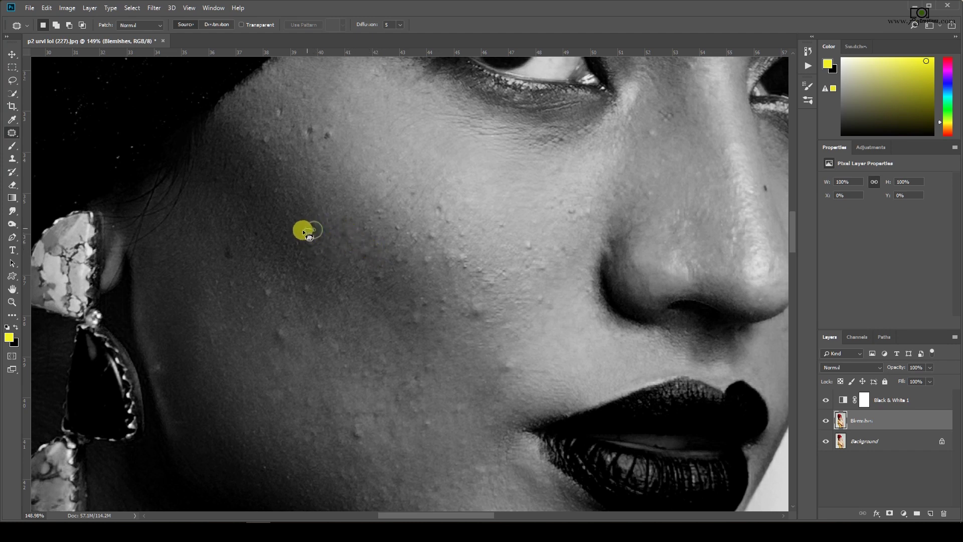
Patch the remaining bumps and spots across the temple and cheek with clean neighbouring skin
{"action": "left_click_drag", "start_coordinate": [333, 123], "coordinate": [301, 144]}
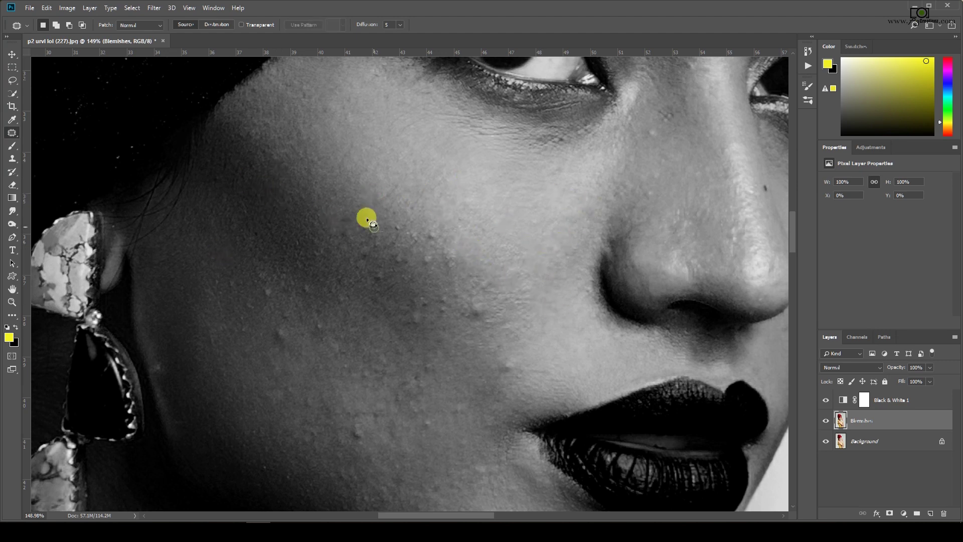
{"action": "scroll", "coordinate": [383, 244], "scroll_direction": "up", "scroll_amount": 1}
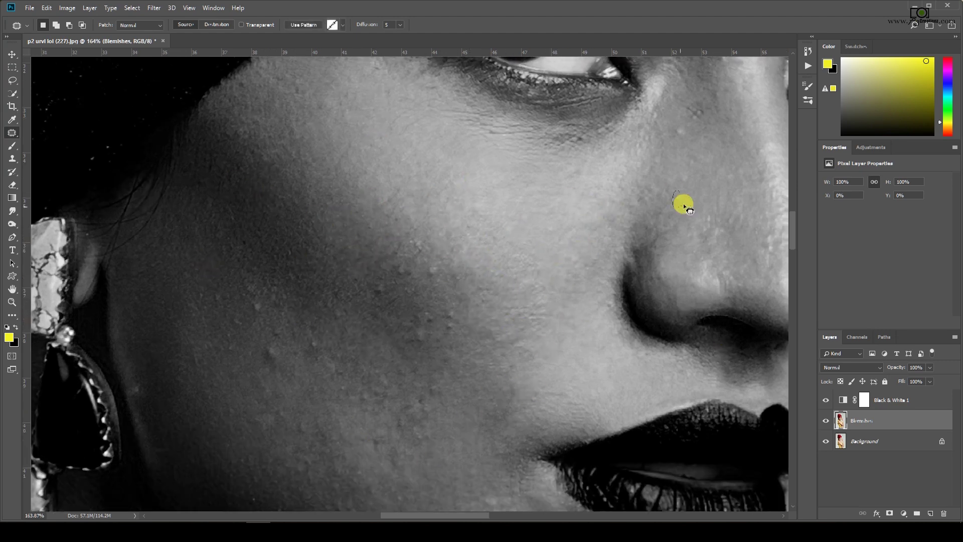
{"action": "left_click", "coordinate": [449, 295]}
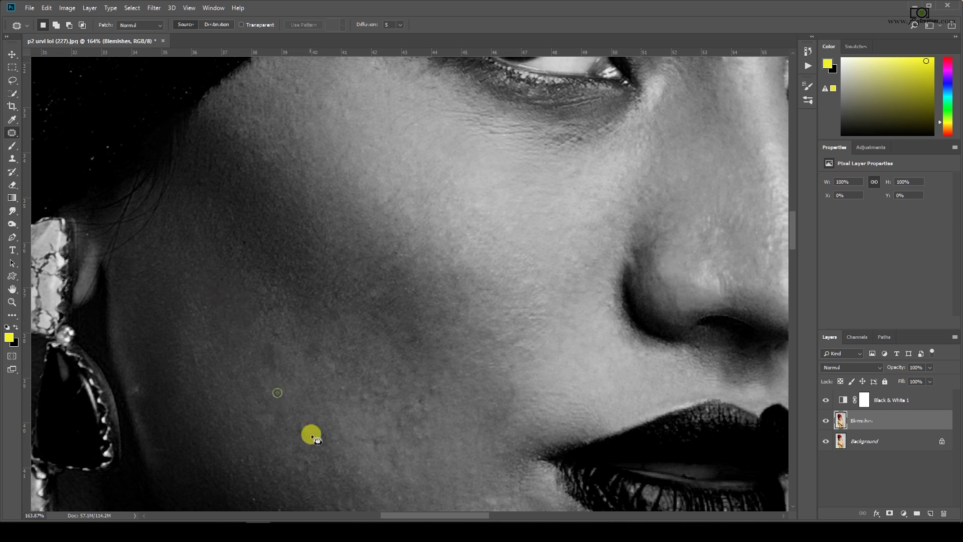
{"action": "scroll", "coordinate": [251, 397], "scroll_direction": "down", "scroll_amount": 2}
{"action": "left_click_drag", "start_coordinate": [240, 258], "coordinate": [244, 273]}
Examine the nose, eye area, shoulder and arm for remaining blemishes
{"action": "scroll", "coordinate": [238, 248], "scroll_direction": "down", "scroll_amount": 3}
{"action": "scroll", "coordinate": [501, 307], "scroll_direction": "up", "scroll_amount": 3}
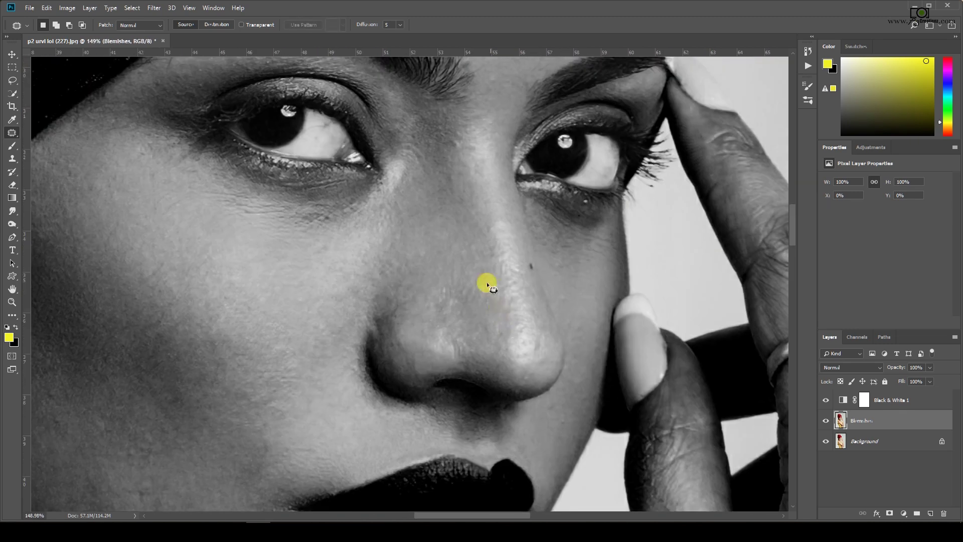
{"action": "scroll", "coordinate": [484, 151], "scroll_direction": "up", "scroll_amount": 3}
{"action": "scroll", "coordinate": [413, 76], "scroll_direction": "down", "scroll_amount": 2}
{"action": "scroll", "coordinate": [241, 319], "scroll_direction": "down", "scroll_amount": 2}
{"action": "scroll", "coordinate": [334, 307], "scroll_direction": "up", "scroll_amount": 4}
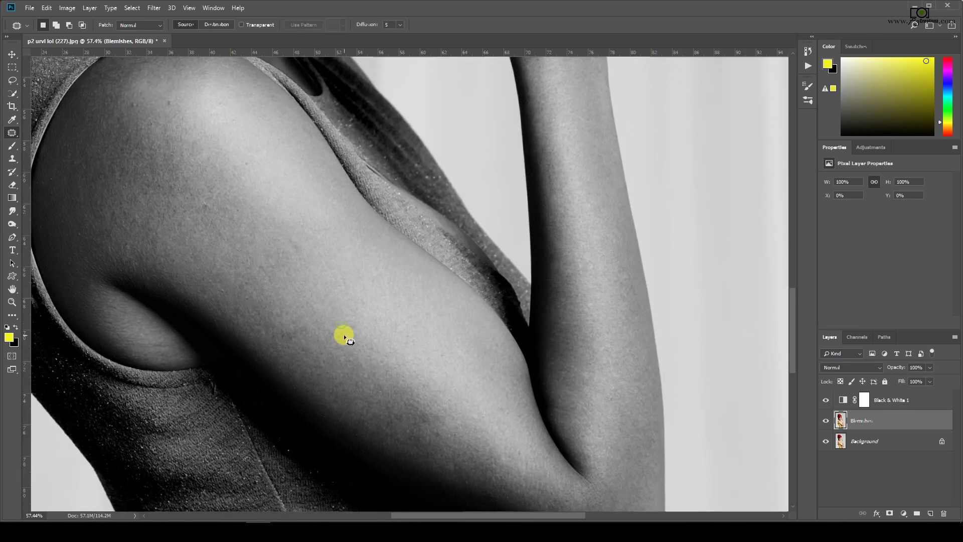
{"action": "scroll", "coordinate": [409, 119], "scroll_direction": "down", "scroll_amount": 4}
{"action": "scroll", "coordinate": [281, 401], "scroll_direction": "up", "scroll_amount": 3}
{"action": "scroll", "coordinate": [327, 355], "scroll_direction": "down", "scroll_amount": 2}
{"action": "scroll", "coordinate": [440, 183], "scroll_direction": "down", "scroll_amount": 2}
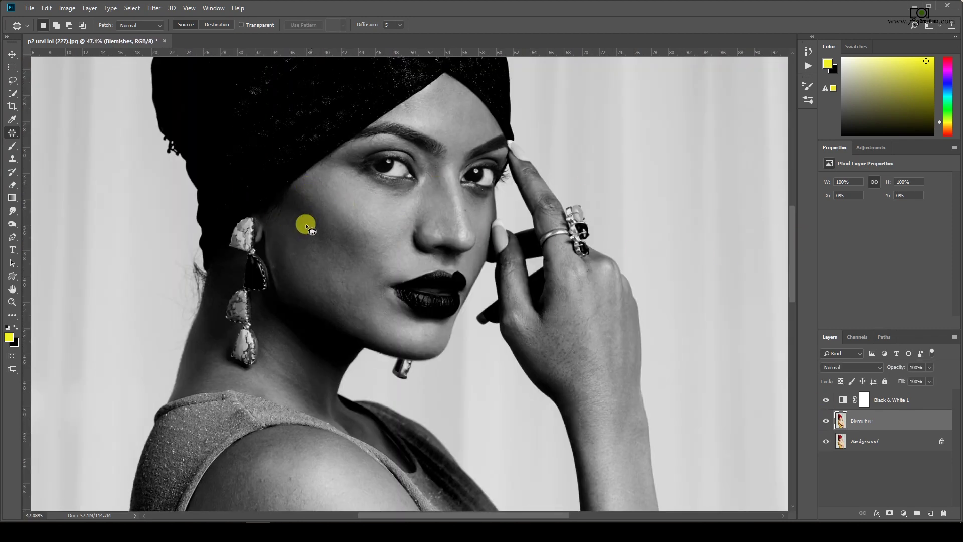
Compare the face before and after retouching by repeatedly hiding and showing the Blemishes layer
{"action": "left_click", "coordinate": [825, 421]}
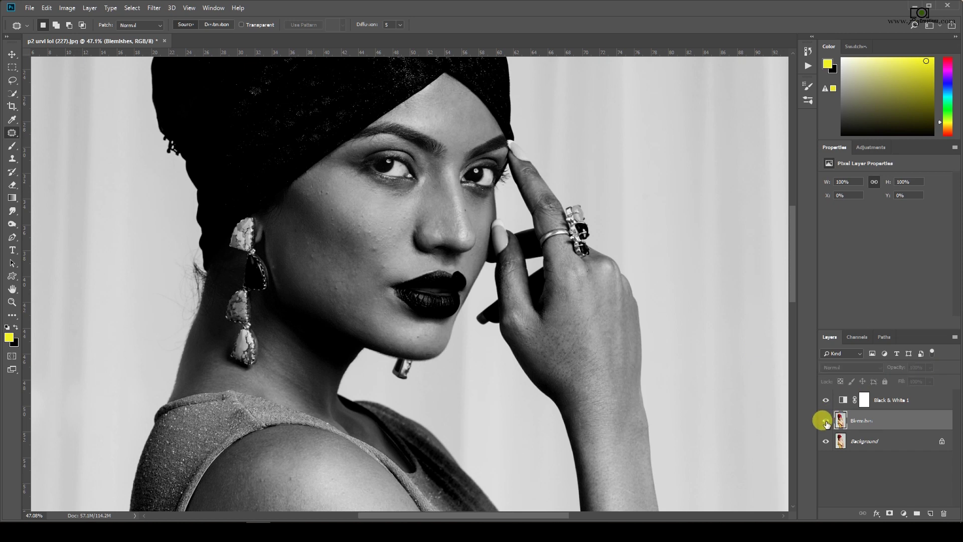
{"action": "left_click", "coordinate": [825, 421]}
{"action": "scroll", "coordinate": [404, 181], "scroll_direction": "up", "scroll_amount": 3}
{"action": "left_click", "coordinate": [825, 421]}
{"action": "left_click", "coordinate": [826, 421]}
{"action": "left_click", "coordinate": [828, 422]}
{"action": "left_click", "coordinate": [828, 422]}
{"action": "left_click", "coordinate": [828, 422]}
{"action": "left_click", "coordinate": [828, 421]}
{"action": "left_click", "coordinate": [828, 422]}
{"action": "left_click", "coordinate": [828, 422]}
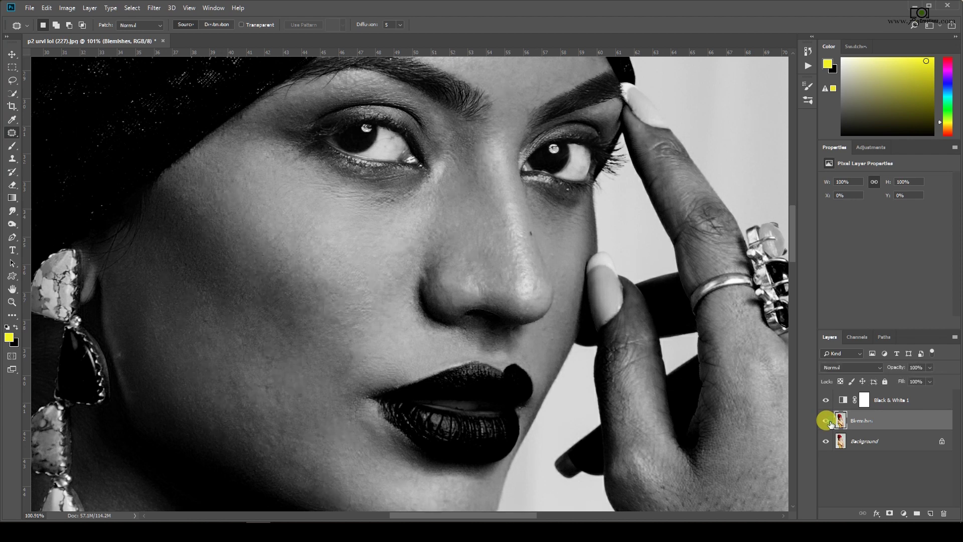
Delete the Black & White adjustment layer and check the retouched face in colour
{"action": "left_click", "coordinate": [896, 407]}
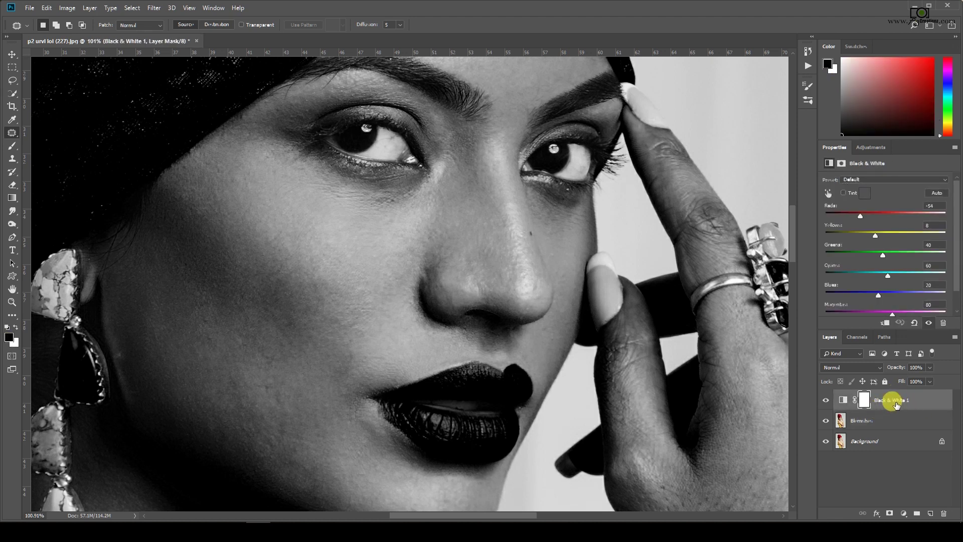
{"action": "key", "text": "Delete"}
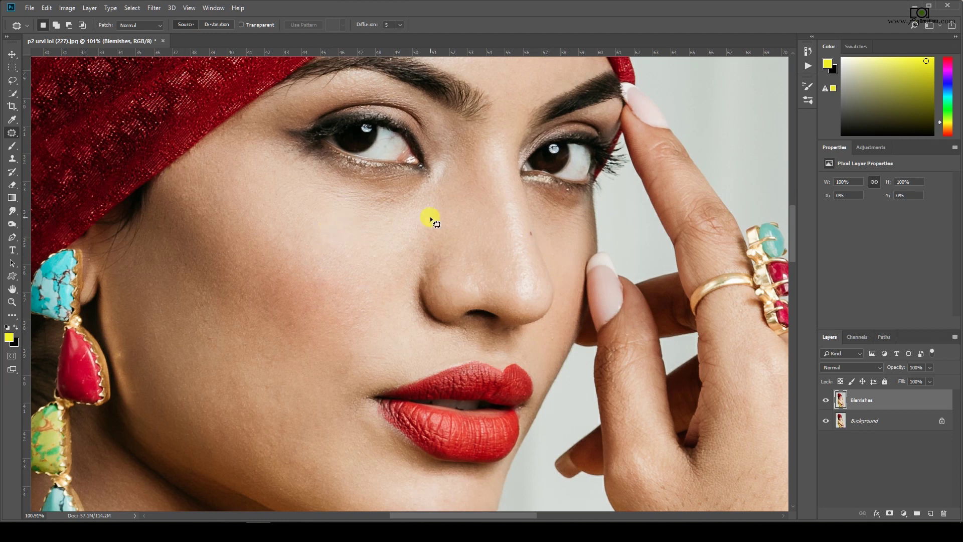
{"action": "scroll", "coordinate": [196, 186], "scroll_direction": "down", "scroll_amount": 4}
{"action": "scroll", "coordinate": [198, 186], "scroll_direction": "up", "scroll_amount": 2}
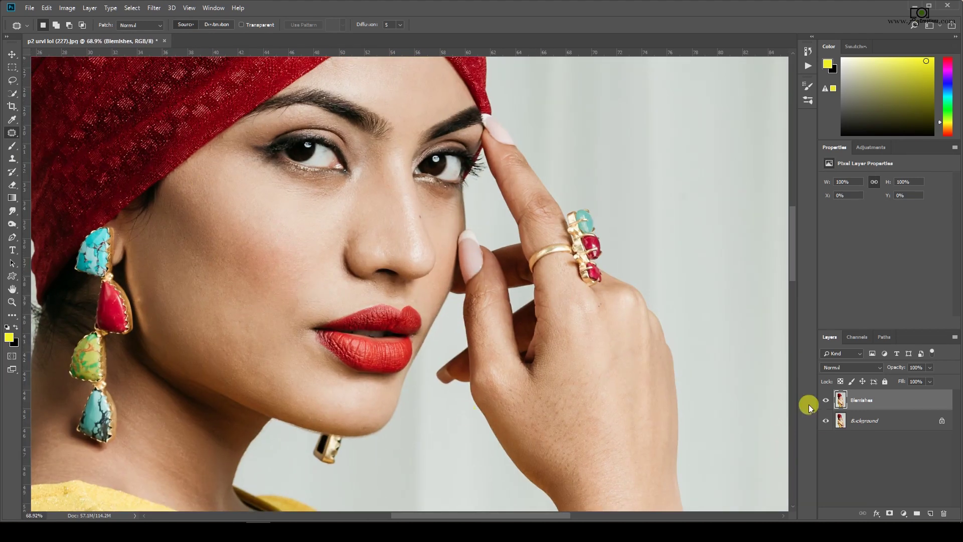
Compare the original and retouched skin at close range and in overview by toggling the Blemishes layer's visibility
{"action": "left_click", "coordinate": [826, 400]}
{"action": "left_click", "coordinate": [825, 400]}
{"action": "scroll", "coordinate": [224, 164], "scroll_direction": "up", "scroll_amount": 3}
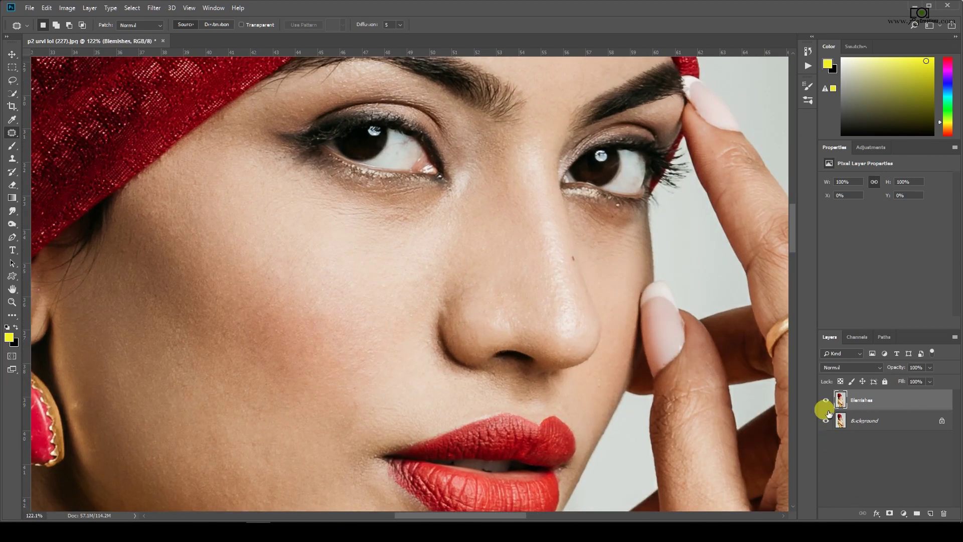
{"action": "left_click", "coordinate": [826, 399]}
{"action": "left_click", "coordinate": [826, 400]}
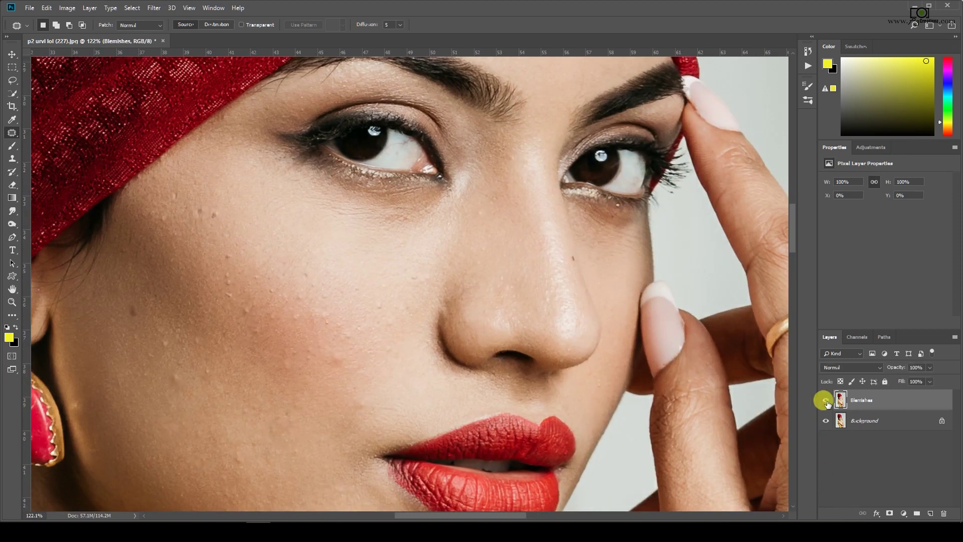
{"action": "left_click", "coordinate": [825, 400]}
{"action": "scroll", "coordinate": [458, 194], "scroll_direction": "down", "scroll_amount": 4}
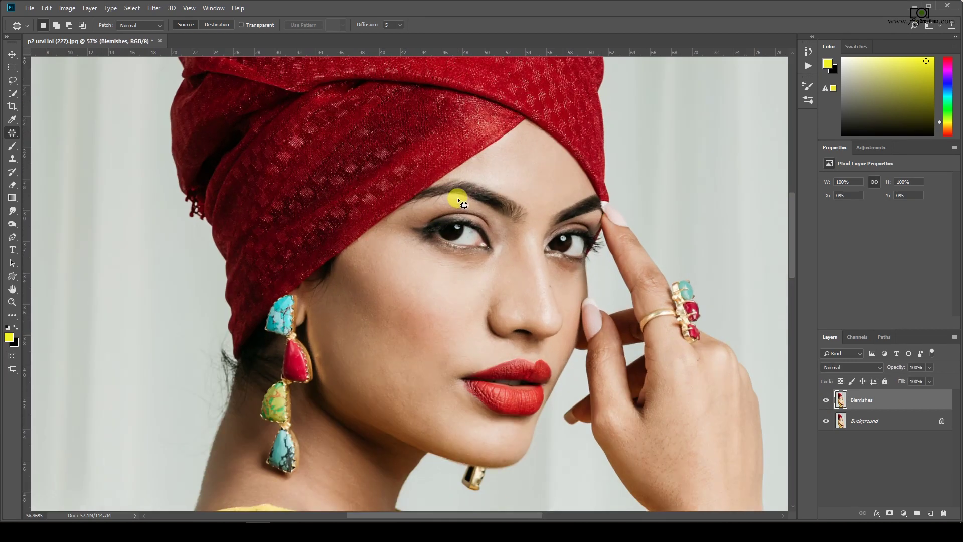
{"action": "scroll", "coordinate": [490, 172], "scroll_direction": "up", "scroll_amount": 2}
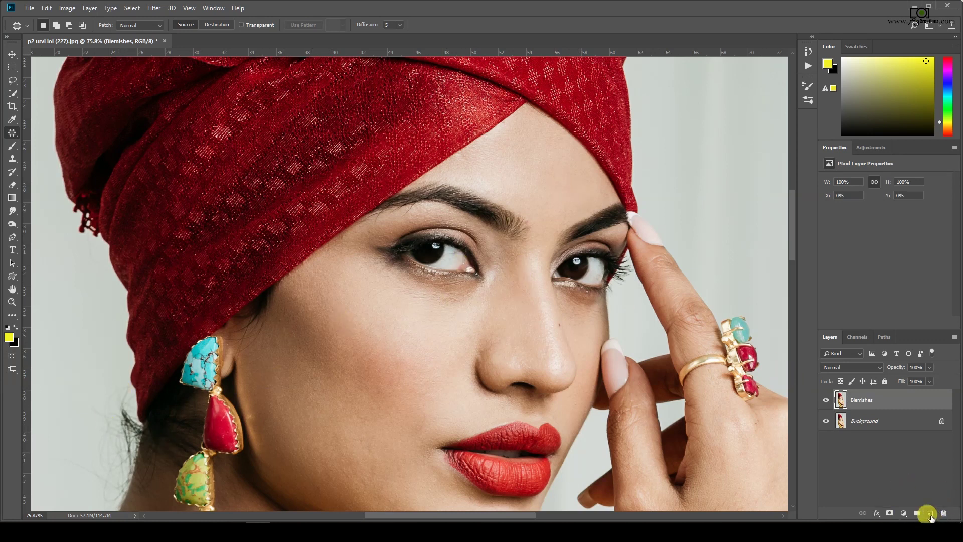
Add an empty layer above Blemishes and clone clean skin over the stray hairs below the eyebrow with the Clone Stamp
{"action": "left_click", "coordinate": [930, 513]}
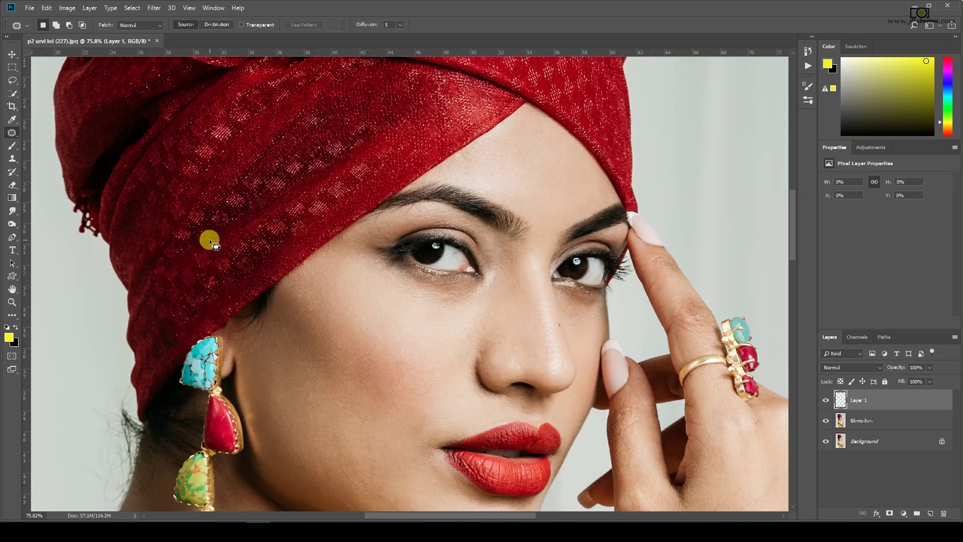
{"action": "key", "text": "s"}
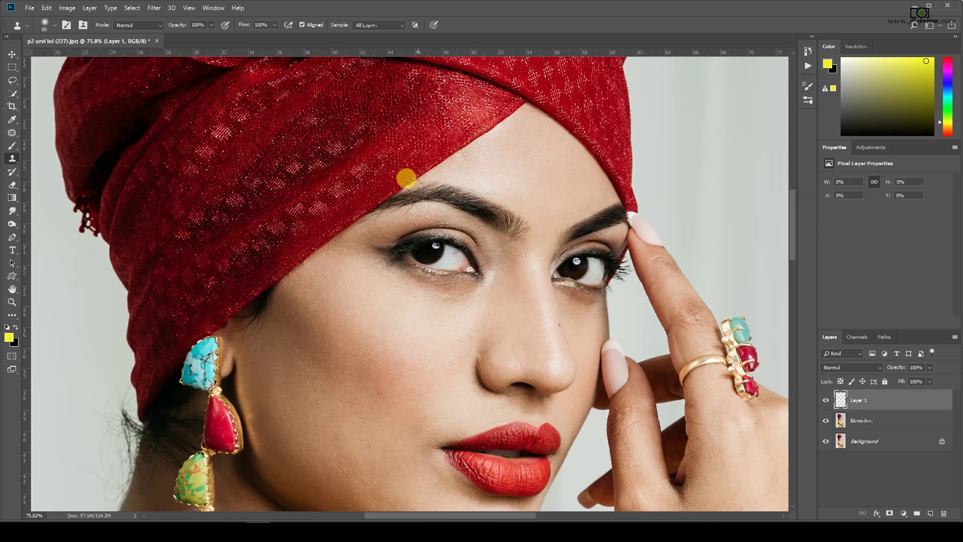
{"action": "scroll", "coordinate": [405, 178], "scroll_direction": "up", "scroll_amount": 5}
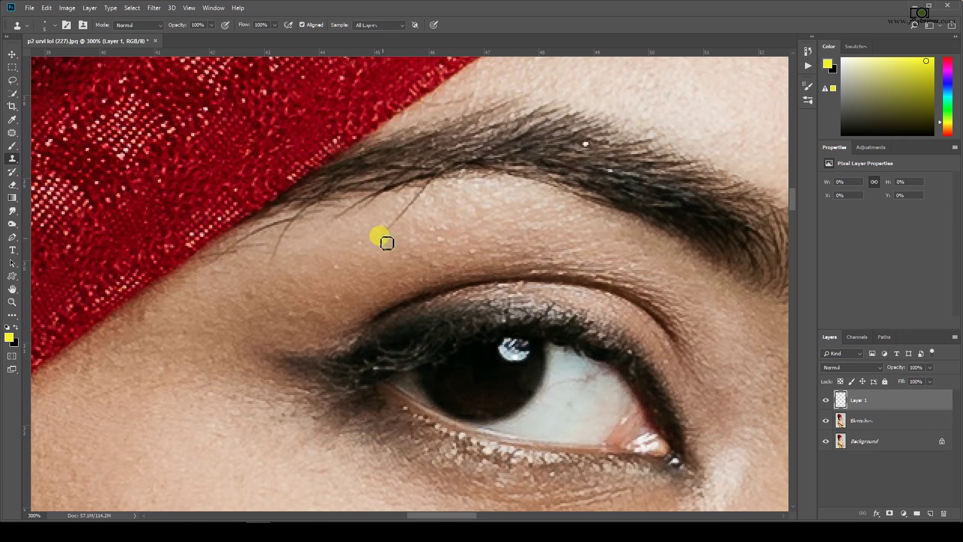
{"action": "left_click_drag", "start_coordinate": [396, 230], "coordinate": [426, 194]}
{"action": "mouse_move", "coordinate": [333, 219]}
{"action": "left_mouse_down"}
{"action": "mouse_move", "coordinate": [344, 229]}
{"action": "mouse_move", "coordinate": [384, 200]}
{"action": "mouse_move", "coordinate": [273, 260]}
{"action": "mouse_move", "coordinate": [277, 276]}
{"action": "mouse_move", "coordinate": [282, 243]}
{"action": "mouse_move", "coordinate": [292, 238]}
{"action": "mouse_move", "coordinate": [245, 276]}
{"action": "mouse_move", "coordinate": [267, 251]}
{"action": "mouse_move", "coordinate": [234, 255]}
{"action": "mouse_move", "coordinate": [265, 258]}
{"action": "left_mouse_up"}
{"action": "left_click", "coordinate": [300, 263], "text": "alt"}
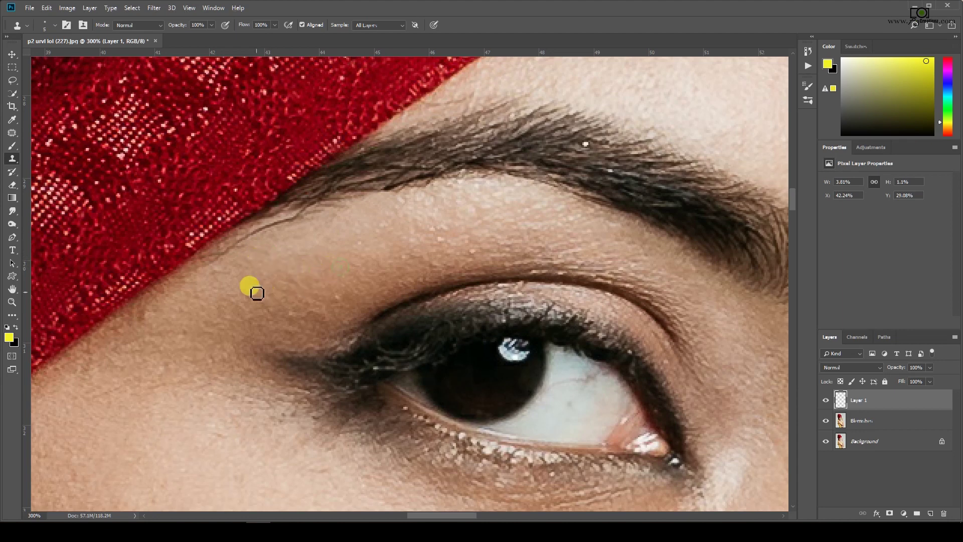
Clone out the remaining stray hairs at the eyebrow's outer end and along the forehead's edge with the turban
{"action": "mouse_move", "coordinate": [222, 273]}
{"action": "left_mouse_down"}
{"action": "mouse_move", "coordinate": [471, 84]}
{"action": "mouse_move", "coordinate": [617, 159]}
{"action": "mouse_move", "coordinate": [712, 269]}
{"action": "mouse_move", "coordinate": [494, 512]}
{"action": "mouse_move", "coordinate": [367, 280]}
{"action": "mouse_move", "coordinate": [356, 297]}
{"action": "mouse_move", "coordinate": [407, 332]}
{"action": "left_mouse_up"}
{"action": "left_click", "coordinate": [367, 279]}
{"action": "key", "text": "ctrl+plus"}
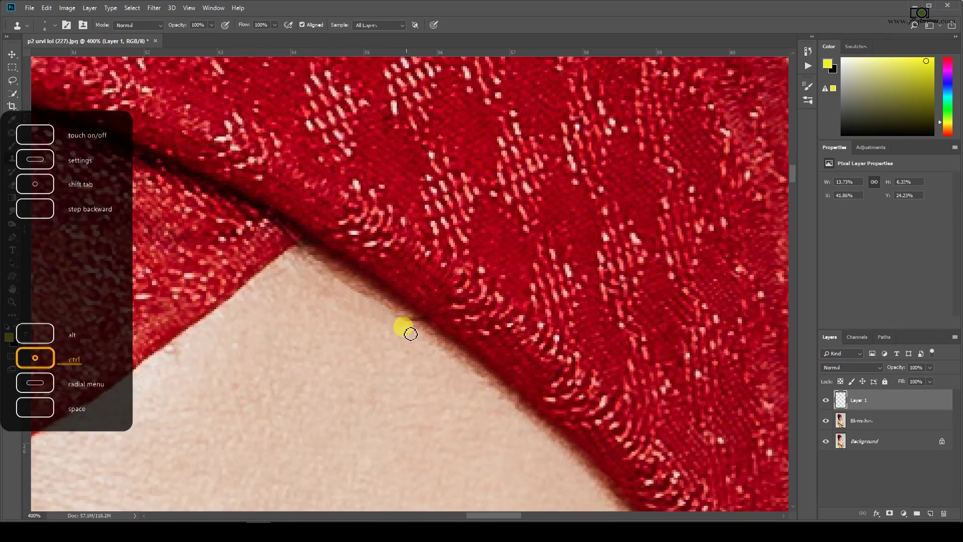
{"action": "left_click", "coordinate": [430, 326], "text": "alt"}
{"action": "key", "text": "ctrl+minus"}
{"action": "key", "text": "ctrl+0"}
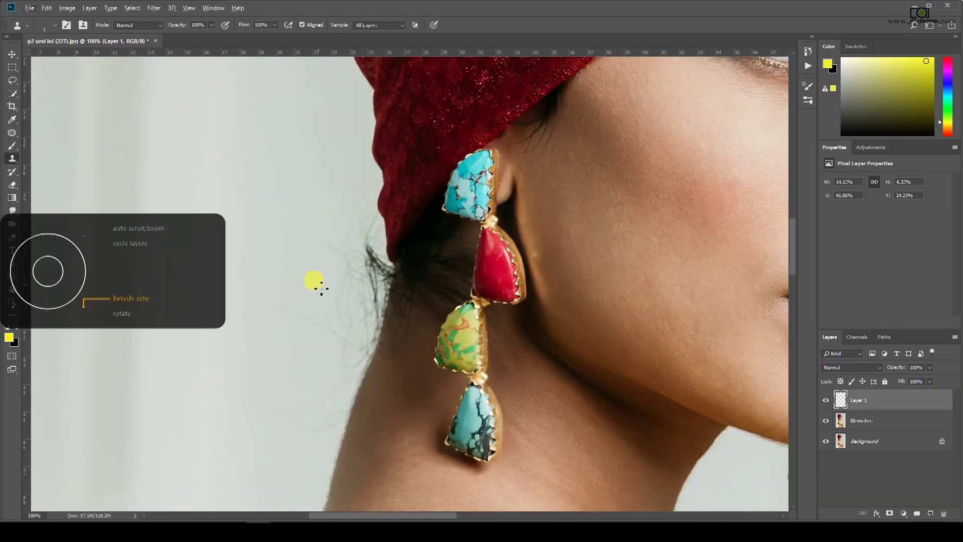
Clone clean background over the flyaway hairs behind the neck, below the turban
{"action": "left_click", "coordinate": [305, 351], "text": "alt"}
{"action": "mouse_move", "coordinate": [318, 409]}
{"action": "left_mouse_down"}
{"action": "mouse_move", "coordinate": [342, 390]}
{"action": "mouse_move", "coordinate": [342, 291]}
{"action": "mouse_move", "coordinate": [313, 299]}
{"action": "mouse_move", "coordinate": [335, 272]}
{"action": "mouse_move", "coordinate": [361, 268]}
{"action": "mouse_move", "coordinate": [379, 234]}
{"action": "mouse_move", "coordinate": [358, 373]}
{"action": "mouse_move", "coordinate": [382, 261]}
{"action": "mouse_move", "coordinate": [406, 350]}
{"action": "mouse_move", "coordinate": [415, 292]}
{"action": "left_mouse_up"}
{"action": "key", "text": "bracketleft"}
{"action": "key", "text": "bracketleft"}
{"action": "key", "text": "bracketleft"}
{"action": "key", "text": "bracketleft"}
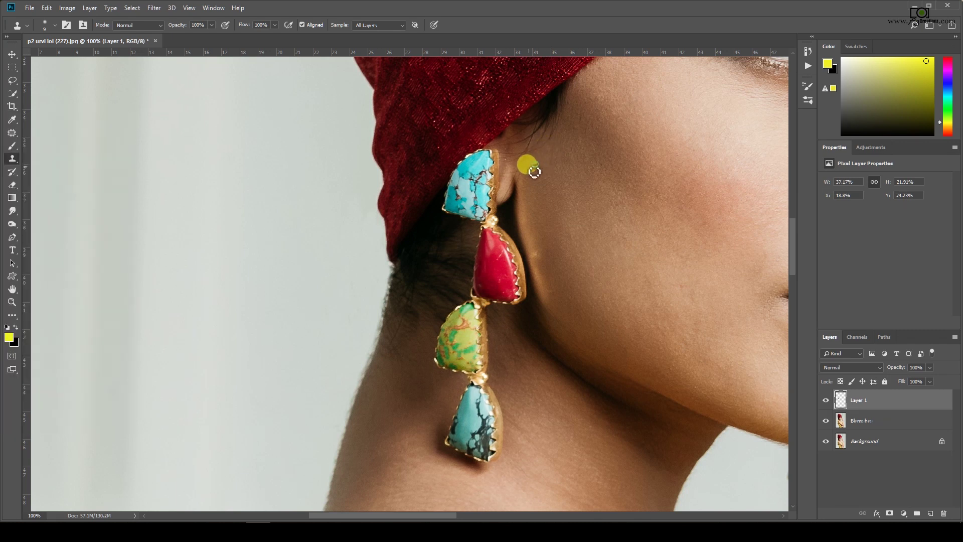
Refine the clone clean-up around the ear and nape with adjusted brush sizes, and set the Clone Stamp opacity to 46%
{"action": "key", "text": "ctrl+alt+z"}
{"action": "left_click", "coordinate": [509, 201]}
{"action": "key", "text": "bracketright"}
{"action": "key", "text": "bracketright"}
{"action": "key", "text": "bracketright"}
{"action": "key", "text": "bracketright"}
{"action": "key", "text": "bracketright"}
{"action": "key", "text": "bracketright"}
{"action": "key", "text": "bracketright"}
{"action": "key", "text": "bracketright"}
{"action": "key", "text": "bracketright"}
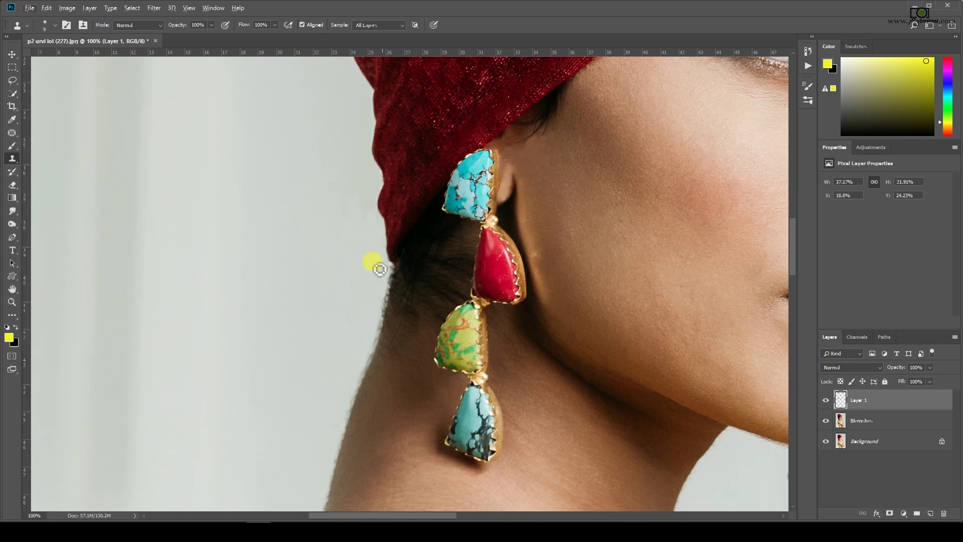
{"action": "key", "text": "bracketleft"}
{"action": "key", "text": "bracketleft"}
{"action": "key", "text": "bracketleft"}
{"action": "key", "text": "bracketleft"}
{"action": "key", "text": "4"}
{"action": "key", "text": "6"}
Compare the portrait with and without the stray-hair clean-up by repeatedly hiding and showing Layer 1
{"action": "key", "text": "ctrl+minus"}
{"action": "key", "text": "ctrl+minus"}
{"action": "key", "text": "ctrl+minus"}
{"action": "key", "text": "ctrl+minus"}
{"action": "key", "text": "ctrl+minus"}
{"action": "key", "text": "ctrl+plus"}
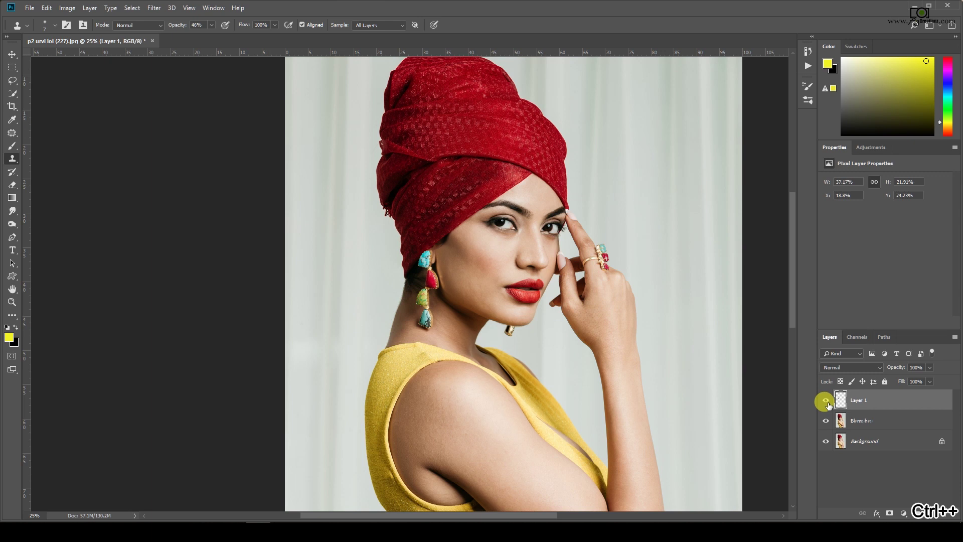
{"action": "scroll", "coordinate": [443, 178], "scroll_direction": "up", "scroll_amount": 3}
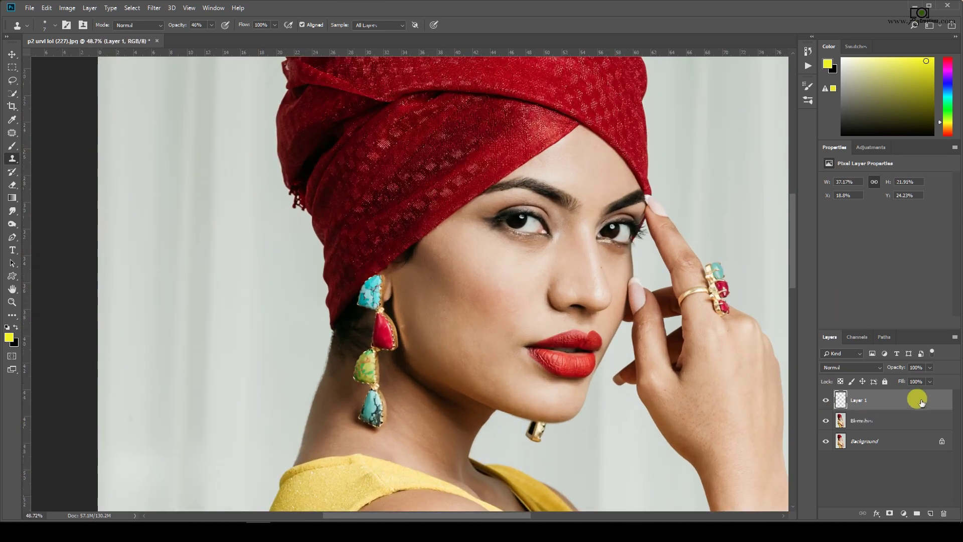
{"action": "left_click", "coordinate": [826, 400]}
{"action": "left_click", "coordinate": [826, 399]}
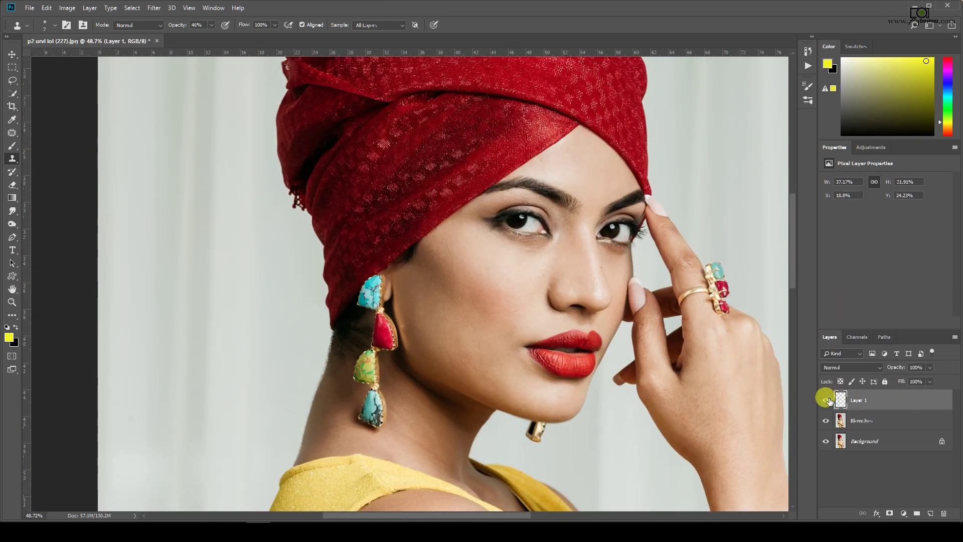
{"action": "left_click", "coordinate": [826, 400]}
{"action": "left_click", "coordinate": [826, 400]}
{"action": "left_click", "coordinate": [826, 400]}
{"action": "left_click", "coordinate": [826, 400]}
{"action": "left_click", "coordinate": [826, 400]}
{"action": "left_click", "coordinate": [826, 399]}
{"action": "left_click", "coordinate": [826, 400]}
{"action": "left_click", "coordinate": [826, 400]}
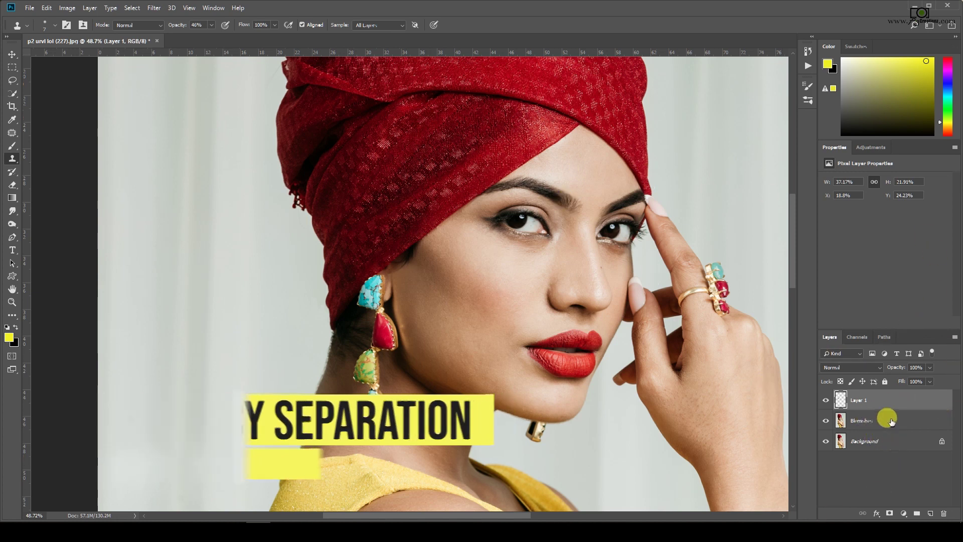
Flatten the image and make two duplicates of the Background layer
{"action": "right_click", "coordinate": [875, 443]}
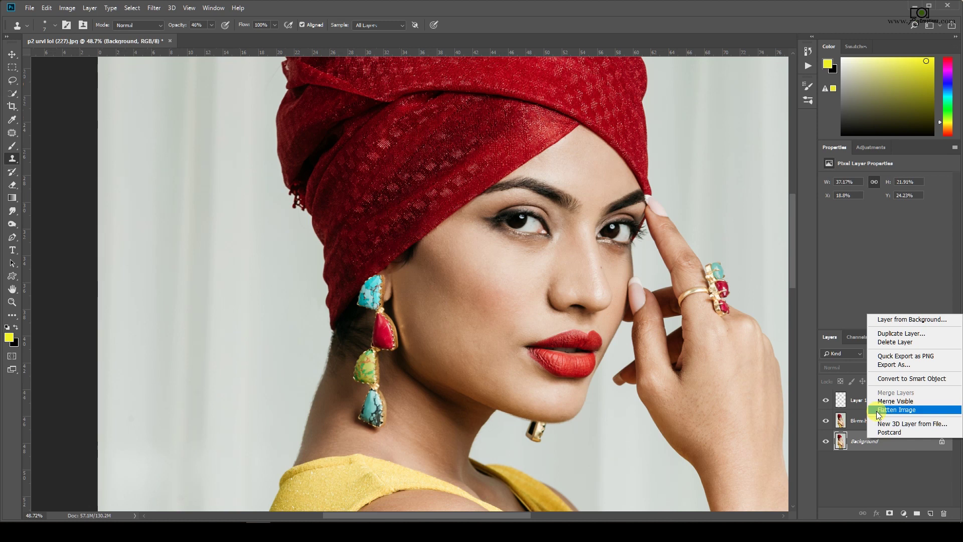
{"action": "left_click", "coordinate": [879, 414]}
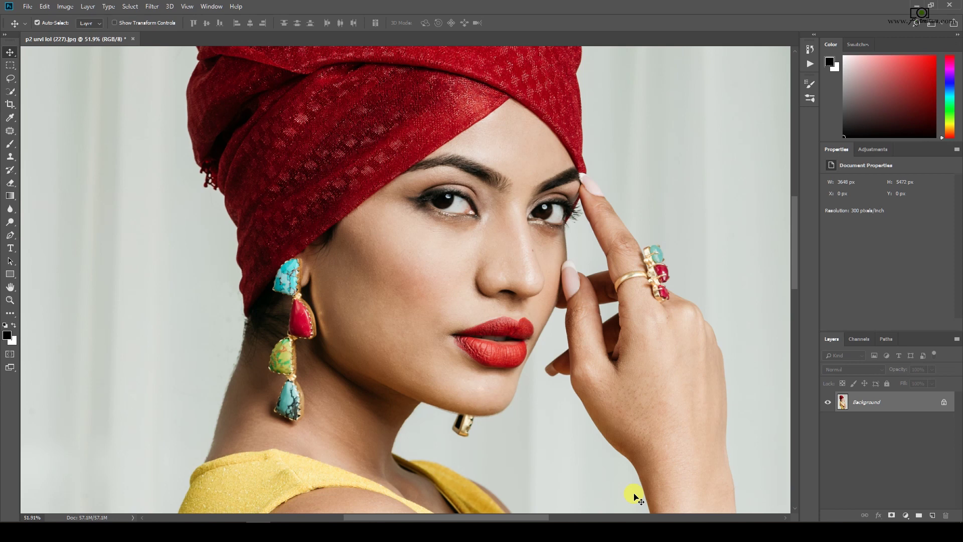
{"action": "key", "text": "ctrl+j"}
{"action": "key", "text": "ctrl+j"}
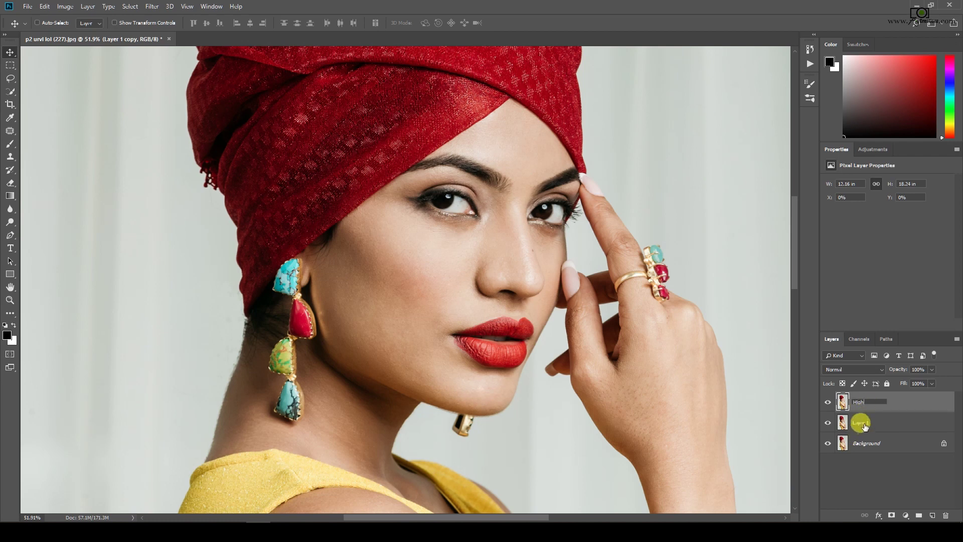
Name the upper duplicate layer High and the lower duplicate Low
{"action": "left_click", "coordinate": [863, 425]}
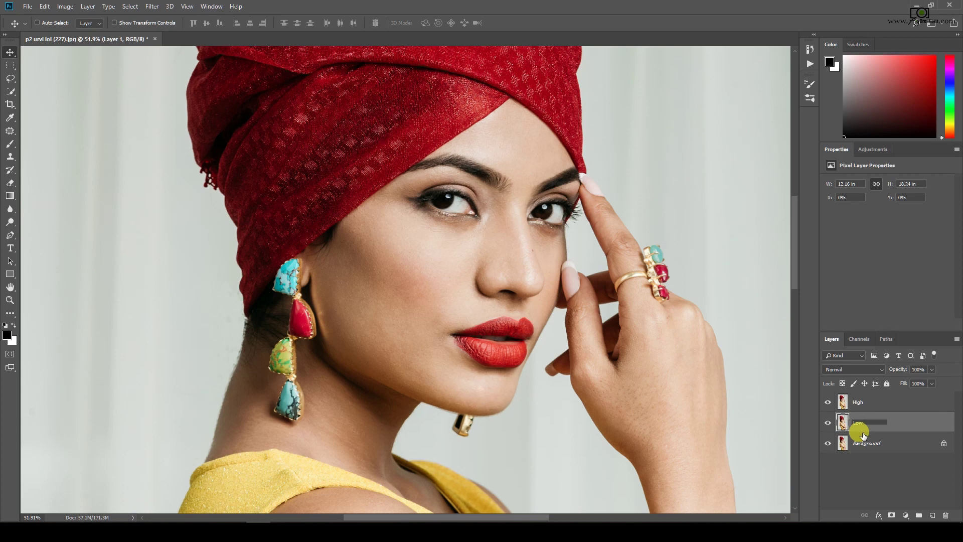
{"action": "key", "text": "Return"}
{"action": "left_click", "coordinate": [870, 427]}
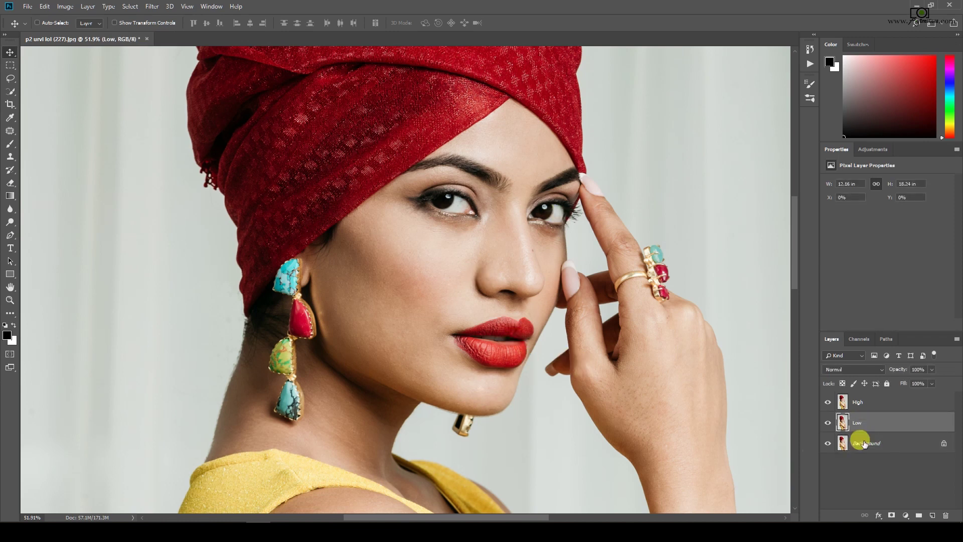
Convert the document's colour depth to 16 Bits/Channel
{"action": "left_click", "coordinate": [67, 6]}
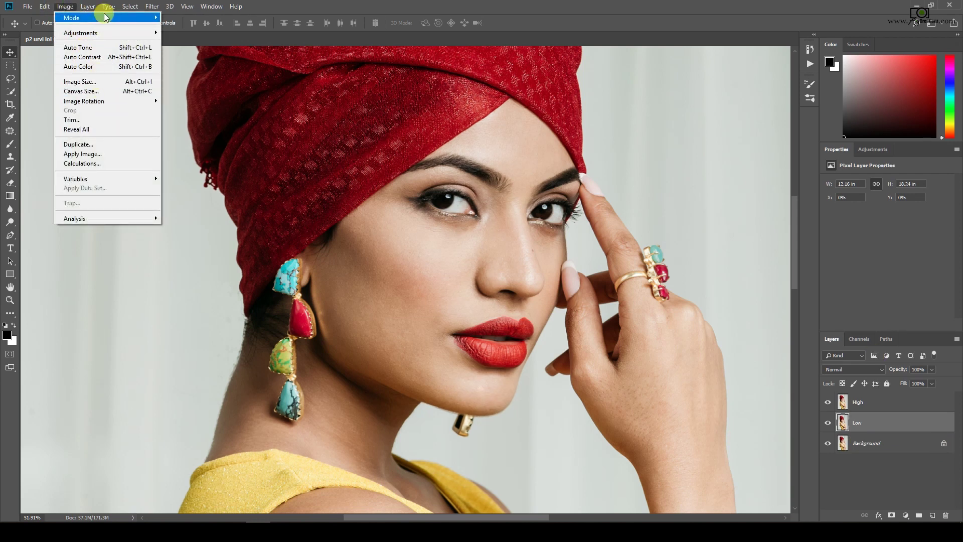
{"action": "mouse_move", "coordinate": [101, 18]}
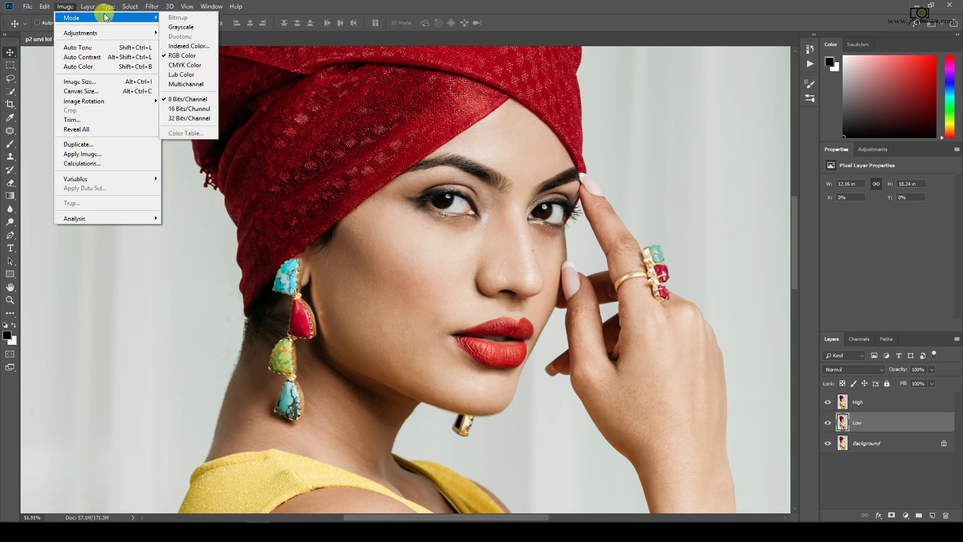
{"action": "left_click", "coordinate": [190, 110]}
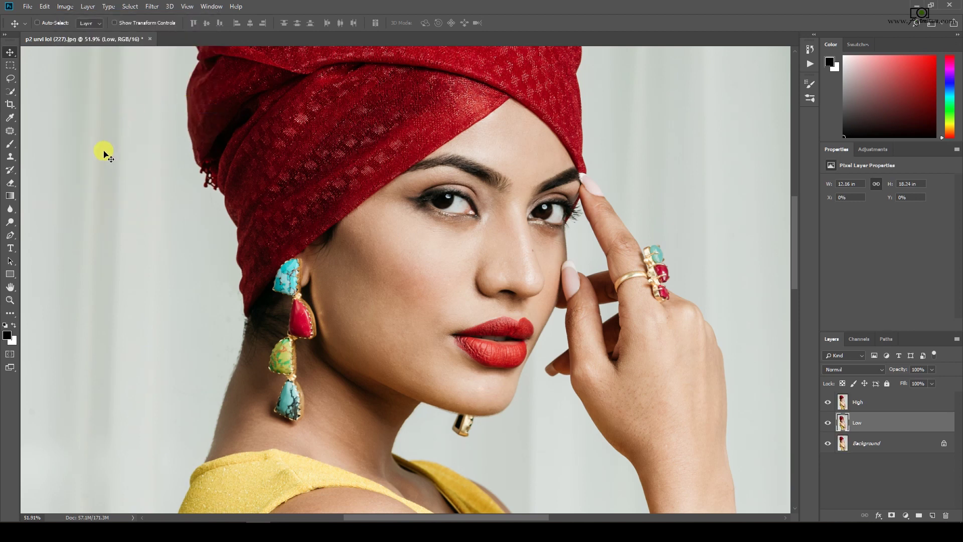
Hide the High layer and start a Dust & Scratches filter on the Low layer with a radius of 15 pixels
{"action": "scroll", "coordinate": [256, 168], "scroll_direction": "up", "scroll_amount": 1}
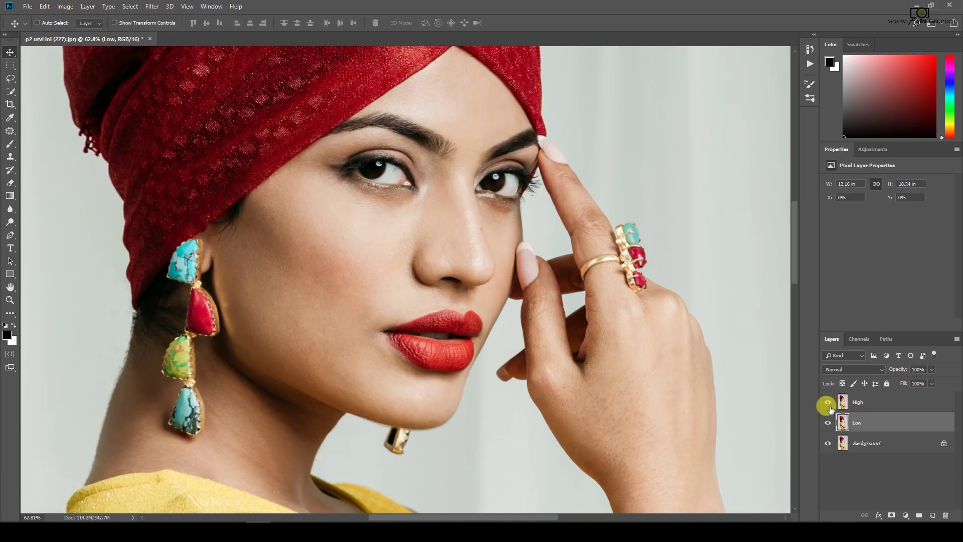
{"action": "left_click", "coordinate": [827, 402]}
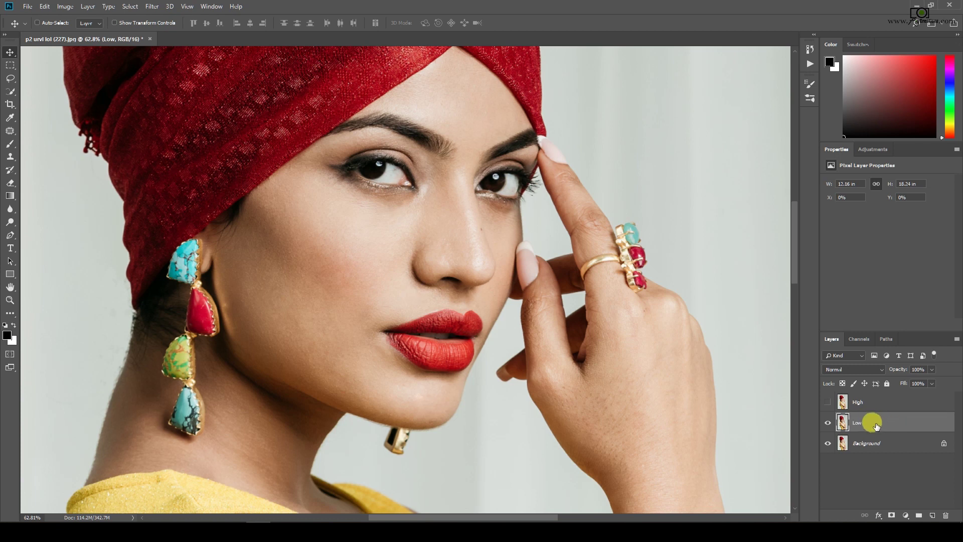
{"action": "left_click", "coordinate": [152, 6]}
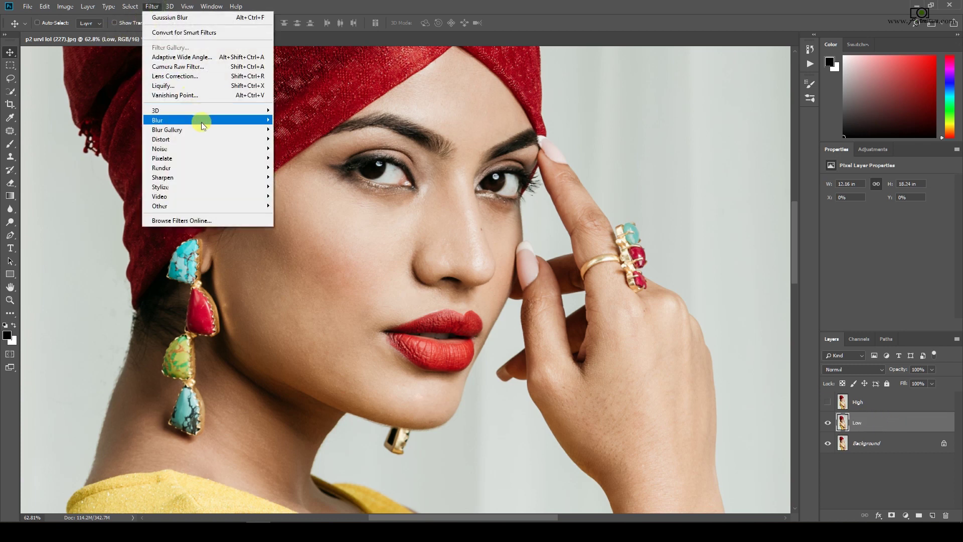
{"action": "mouse_move", "coordinate": [265, 149]}
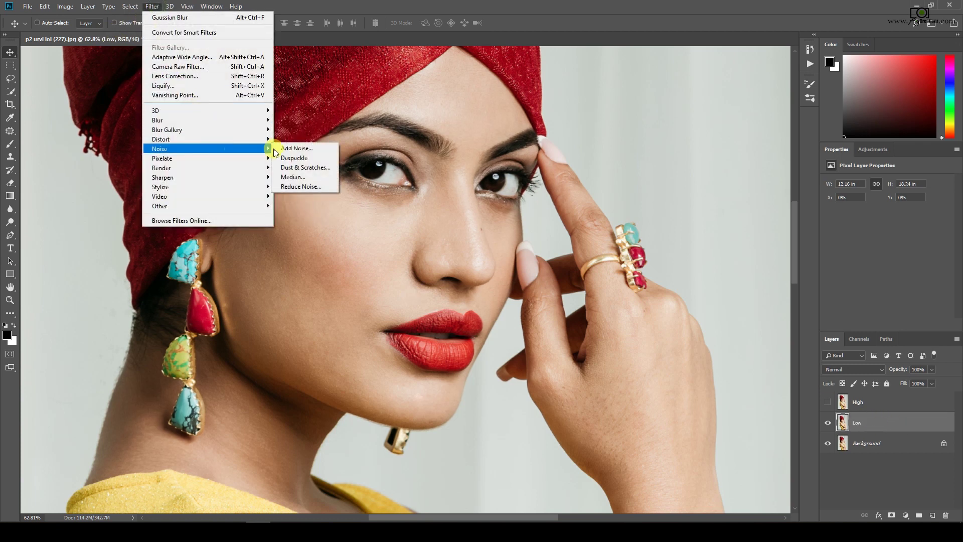
{"action": "left_click", "coordinate": [316, 172]}
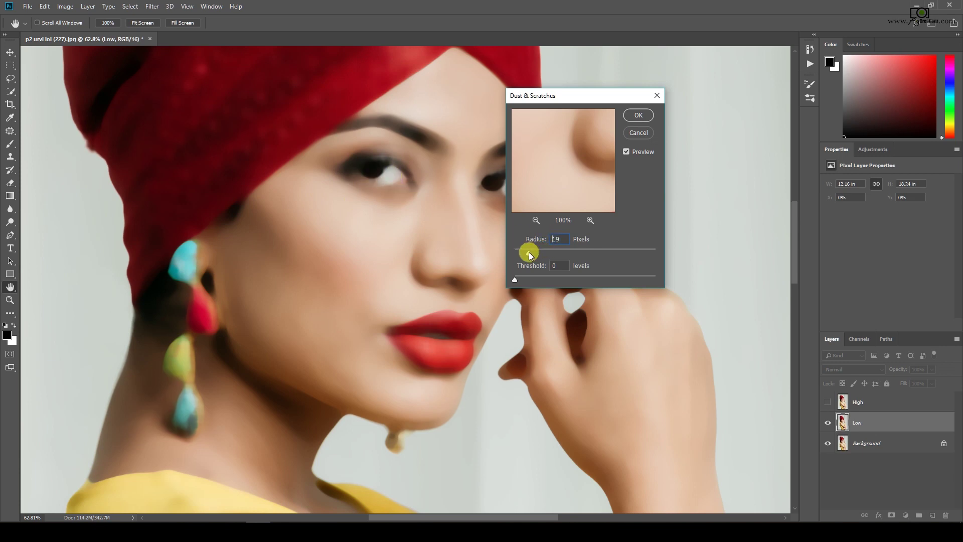
{"action": "left_click_drag", "start_coordinate": [527, 252], "coordinate": [525, 253]}
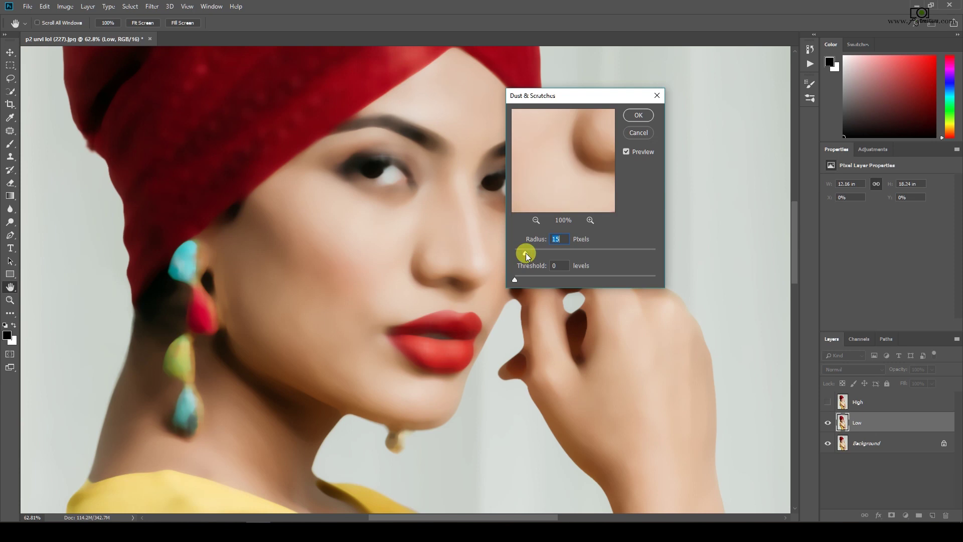
Zoom the filter preview out to 17% and try Dust & Scratches radii of 92 and 19 pixels
{"action": "left_click", "coordinate": [536, 220]}
{"action": "left_click", "coordinate": [537, 221]}
{"action": "left_click", "coordinate": [536, 221]}
{"action": "left_click", "coordinate": [566, 163]}
{"action": "left_click", "coordinate": [526, 247]}
{"action": "left_click_drag", "start_coordinate": [527, 252], "coordinate": [586, 256]}
{"action": "left_click", "coordinate": [583, 255]}
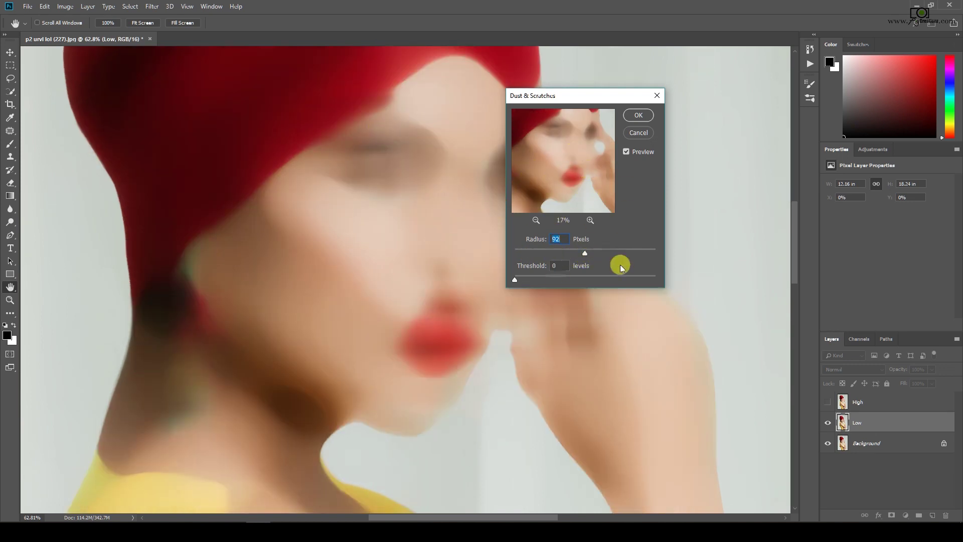
{"action": "left_click_drag", "start_coordinate": [586, 252], "coordinate": [529, 254]}
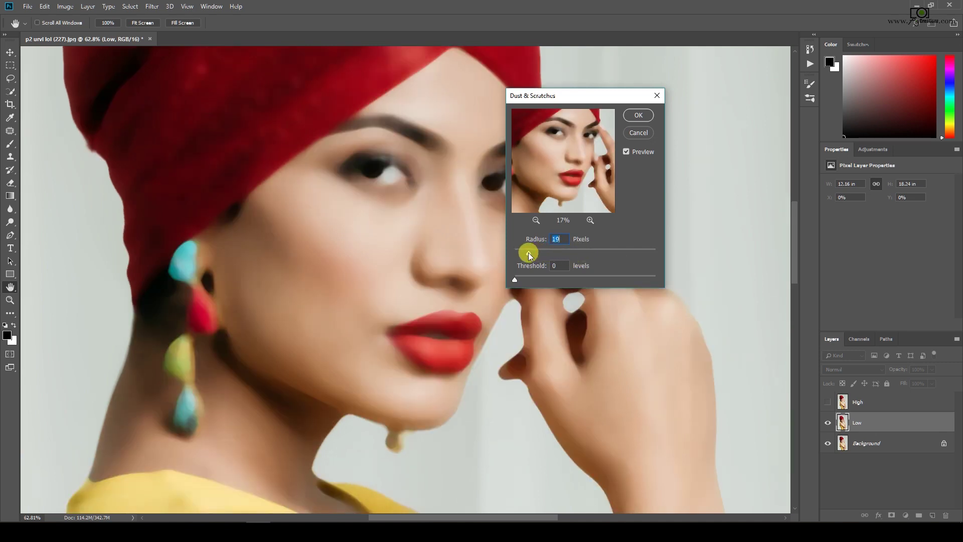
Apply Dust & Scratches to the Low layer with a radius of 15 pixels and show the High layer again
{"action": "type", "text": "15"}
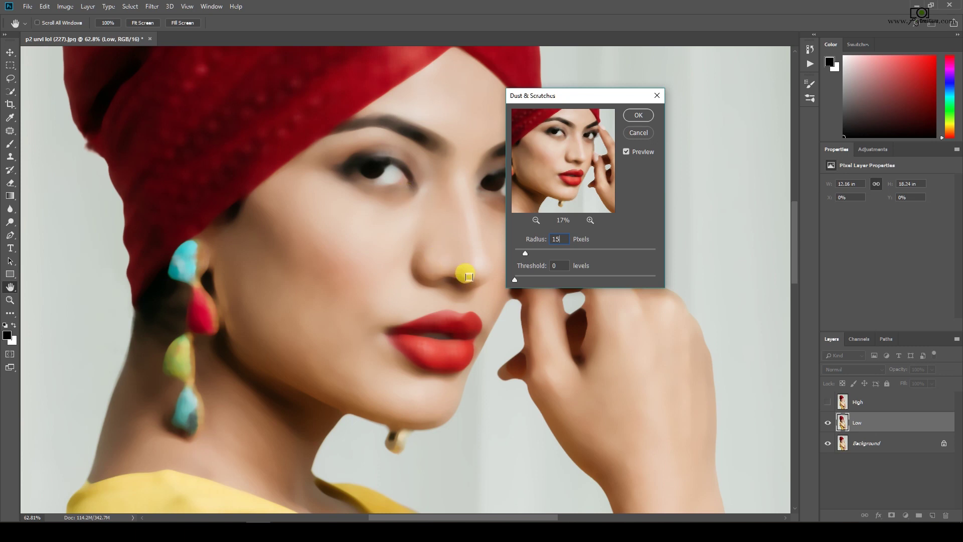
{"action": "left_click", "coordinate": [639, 116]}
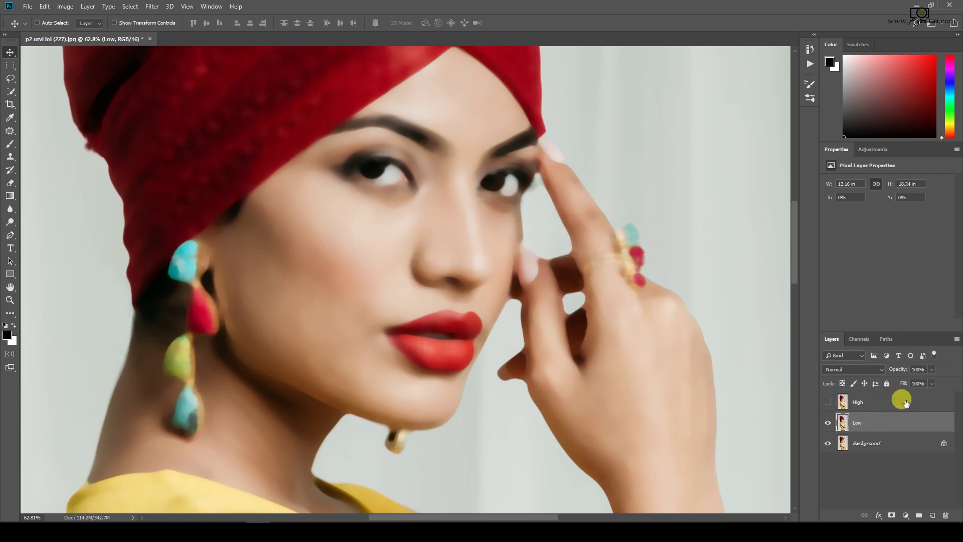
{"action": "left_click", "coordinate": [828, 402]}
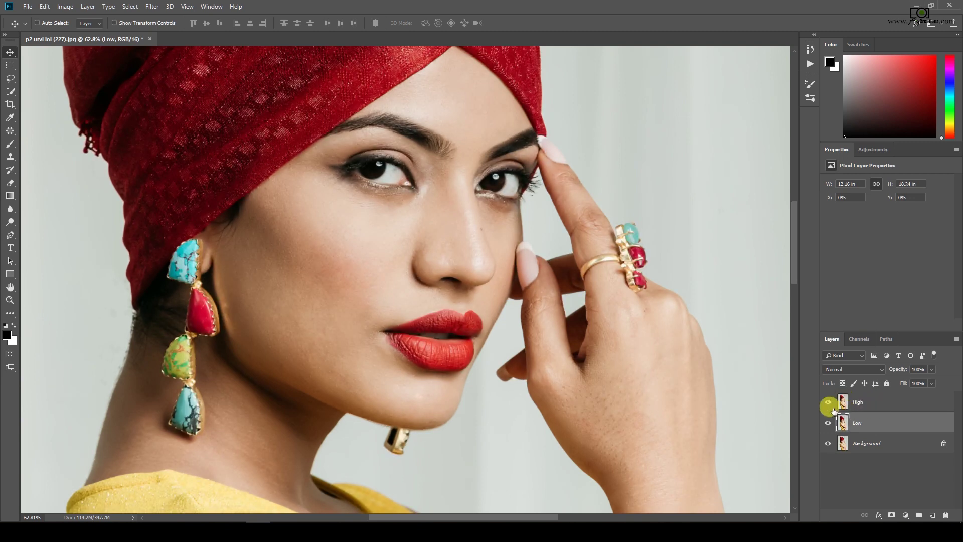
Run Apply Image on the High layer with source layer Low, RGB channel, Invert on, blending Add, scale 2 and offset 0
{"action": "left_click", "coordinate": [867, 402]}
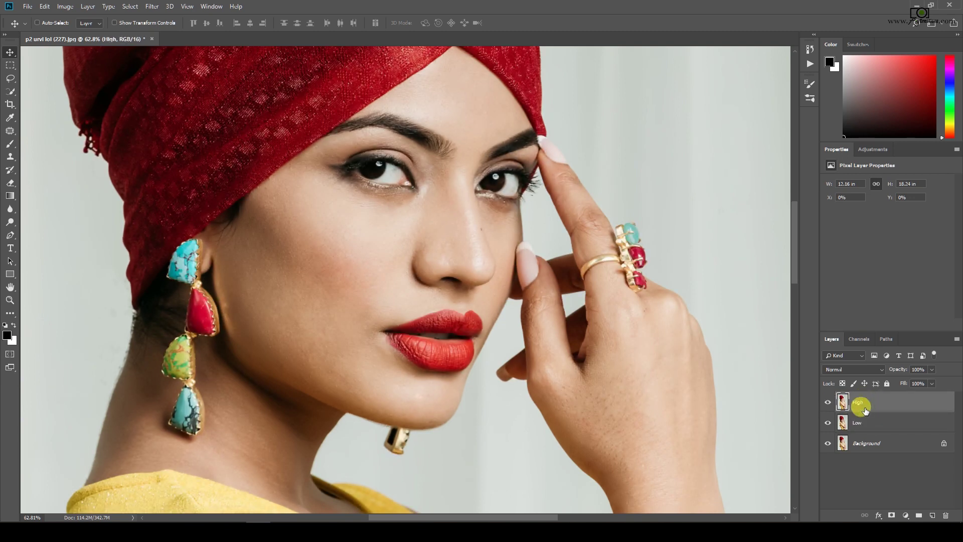
{"action": "left_click", "coordinate": [65, 6]}
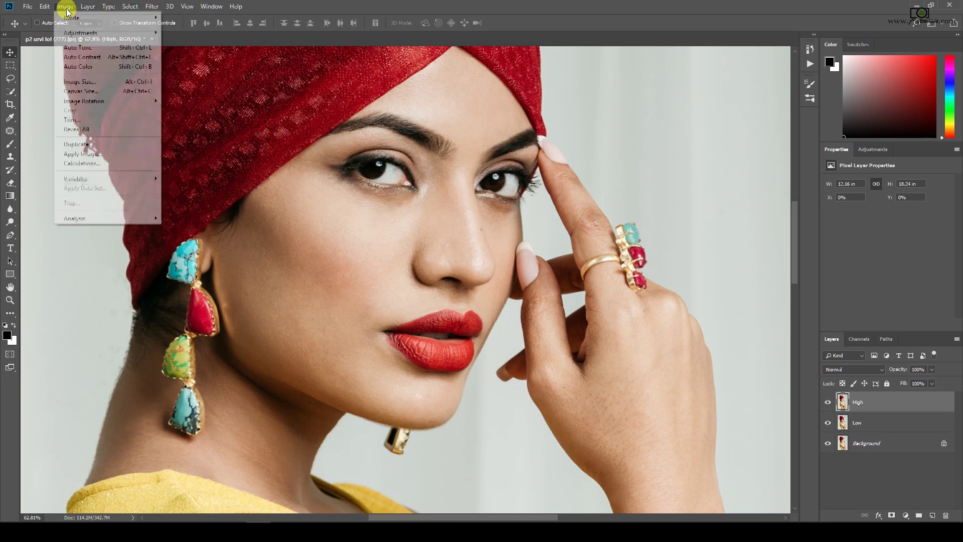
{"action": "left_click", "coordinate": [112, 153]}
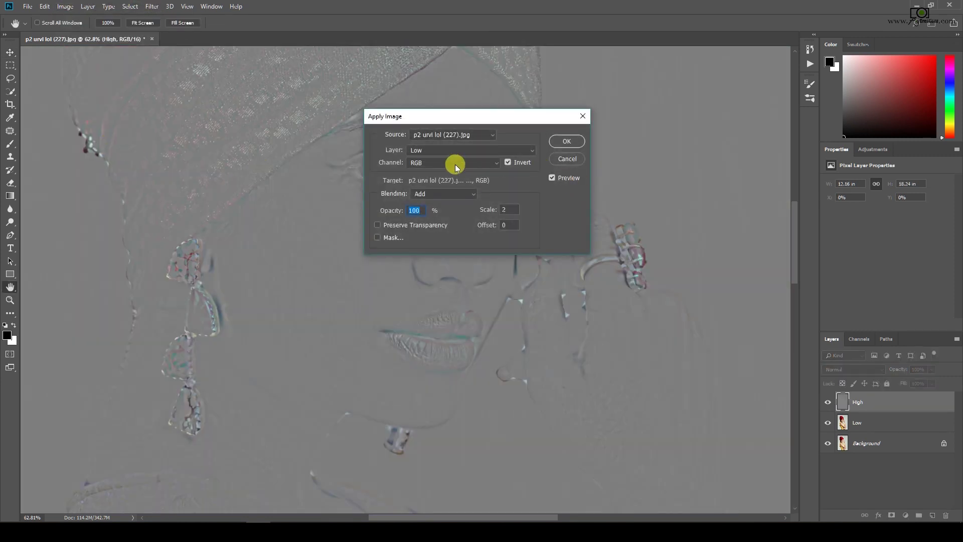
{"action": "left_click", "coordinate": [444, 147]}
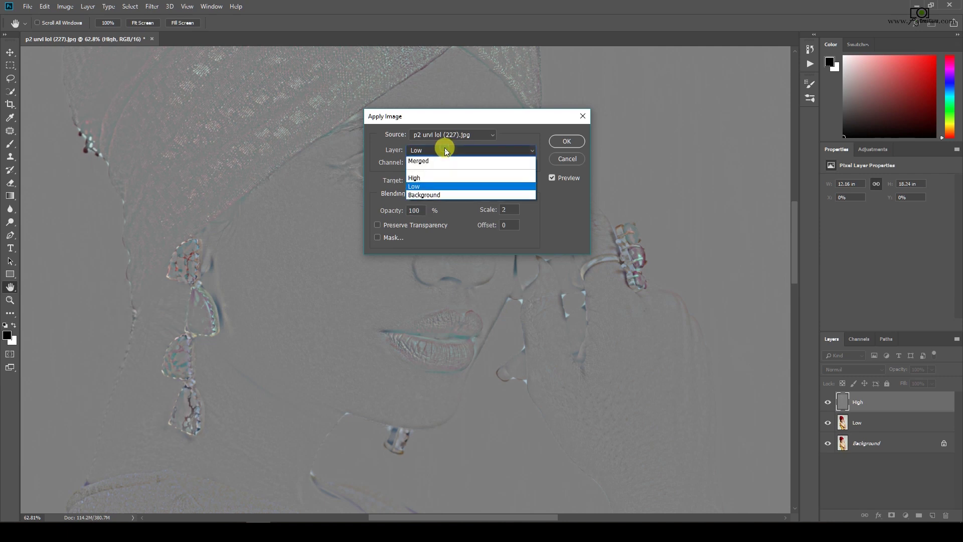
{"action": "left_click", "coordinate": [448, 189]}
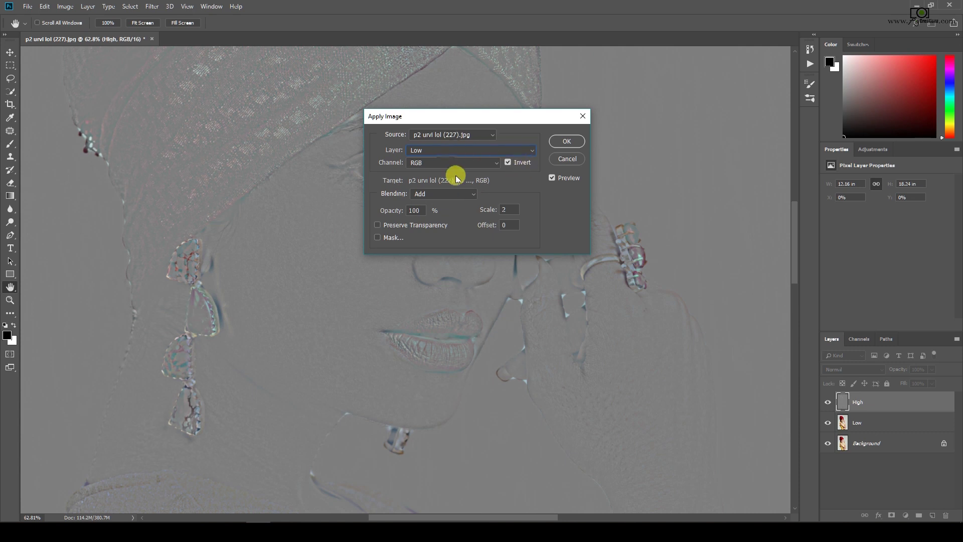
{"action": "left_click", "coordinate": [509, 163]}
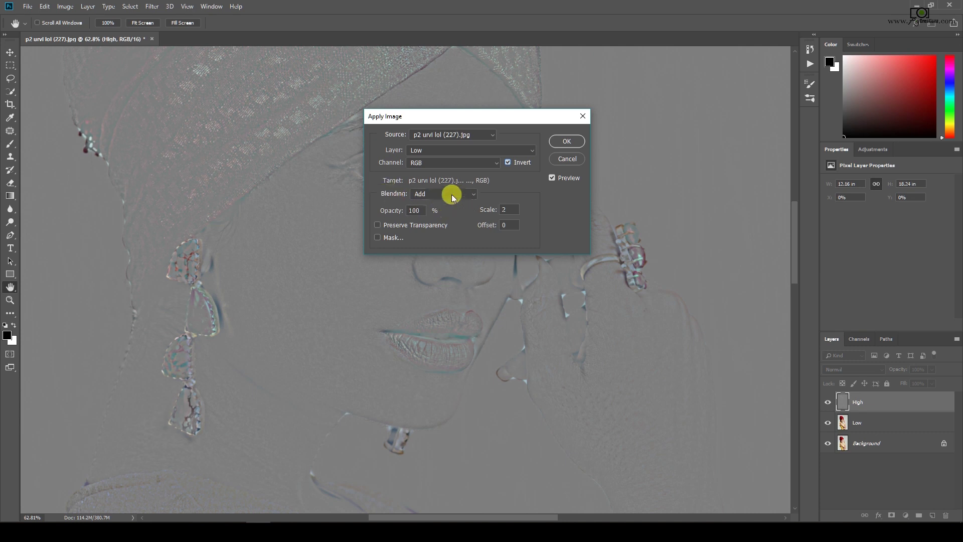
{"action": "double_click", "coordinate": [508, 209]}
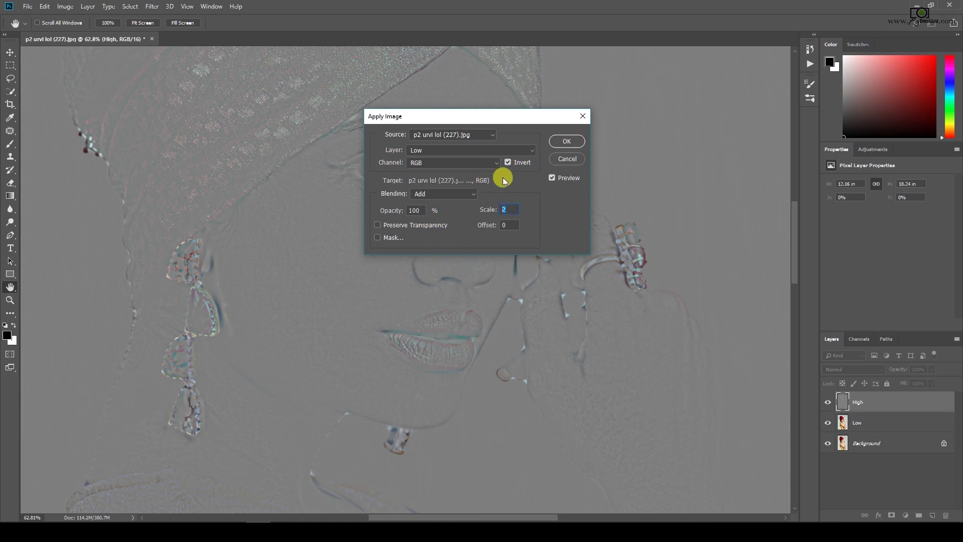
{"action": "left_click", "coordinate": [565, 141]}
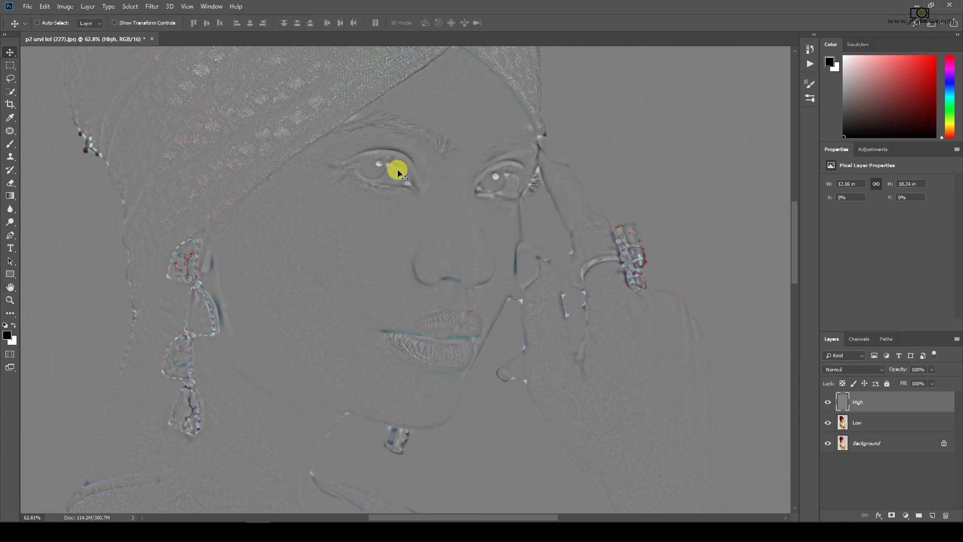
Set the High layer's blend mode to Linear Light
{"action": "scroll", "coordinate": [525, 281], "scroll_direction": "down", "scroll_amount": 3}
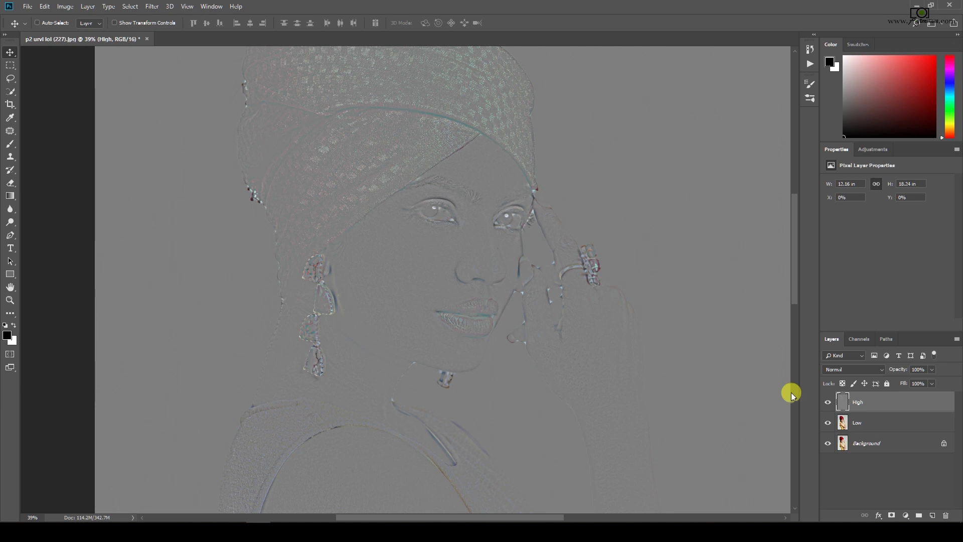
{"action": "left_click", "coordinate": [844, 369]}
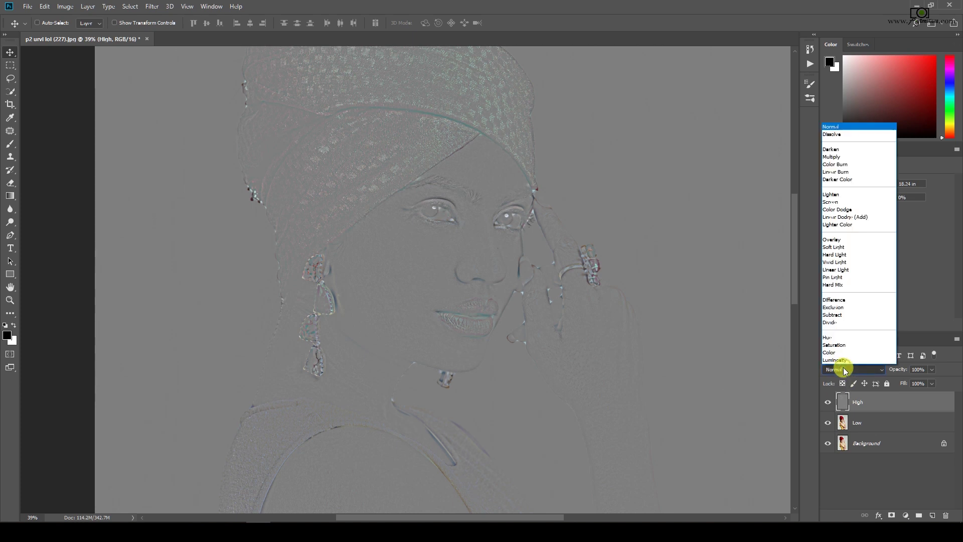
{"action": "left_click", "coordinate": [859, 269]}
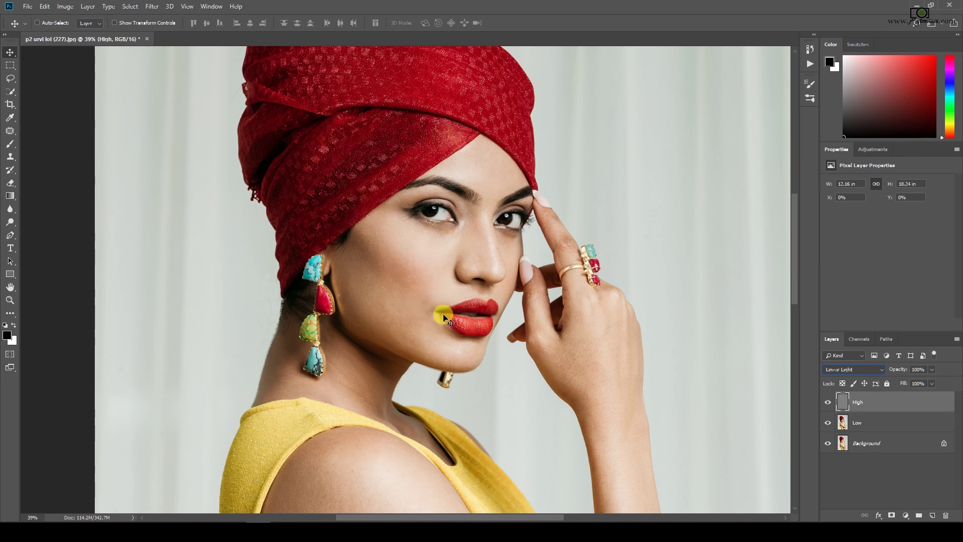
Lasso the cheek on the Low layer, soften it with a 15-pixel Gaussian Blur, and deselect
{"action": "left_click", "coordinate": [859, 424]}
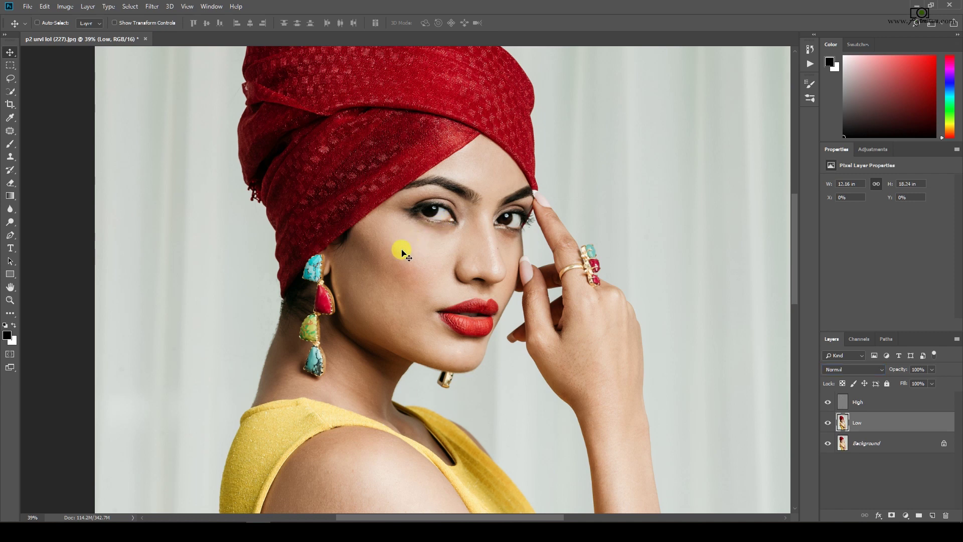
{"action": "key", "text": "l"}
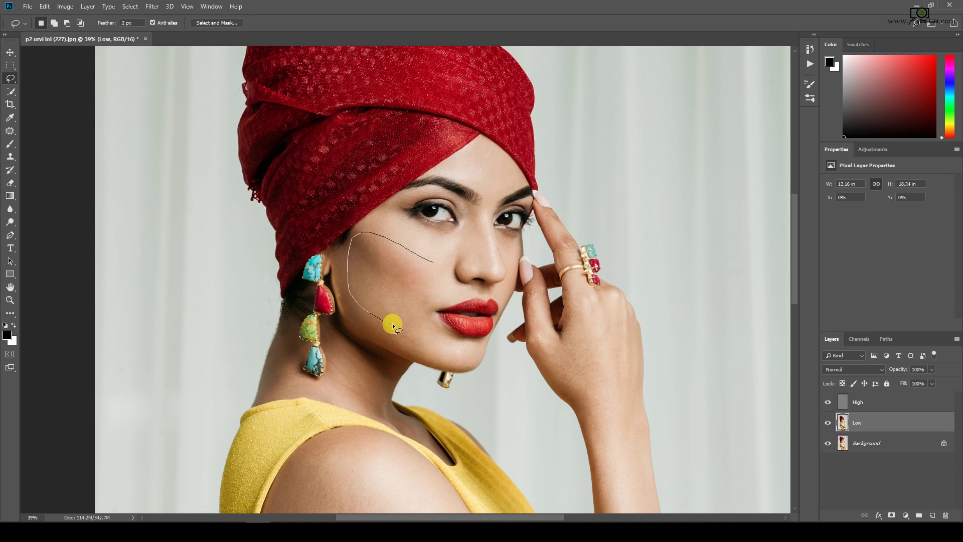
{"action": "left_click_drag", "start_coordinate": [438, 300], "coordinate": [438, 269]}
{"action": "left_click", "coordinate": [153, 7]}
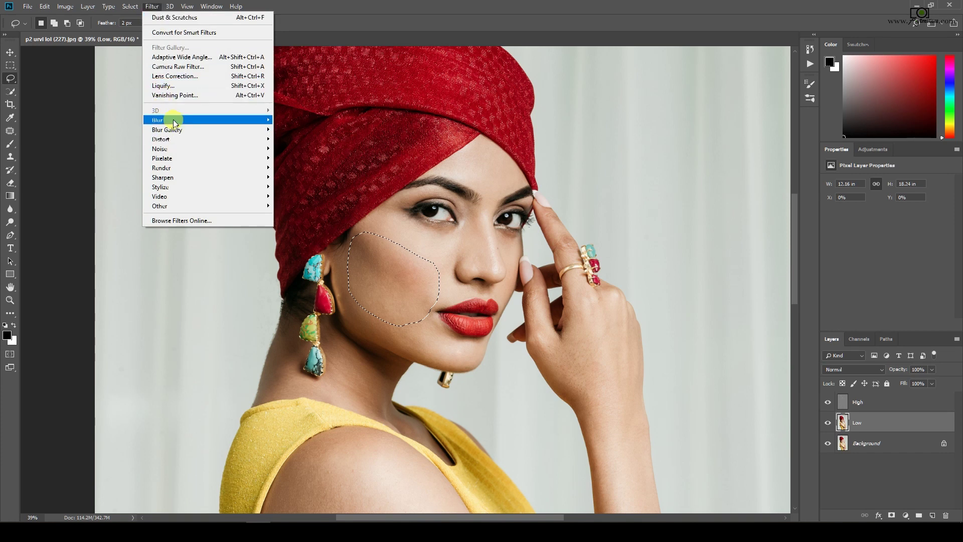
{"action": "mouse_move", "coordinate": [170, 119]}
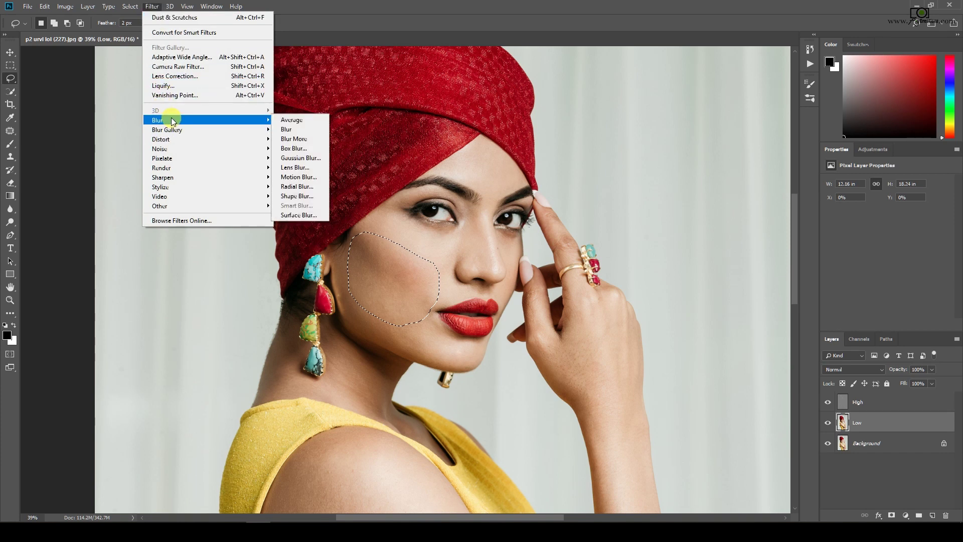
{"action": "left_click", "coordinate": [297, 157]}
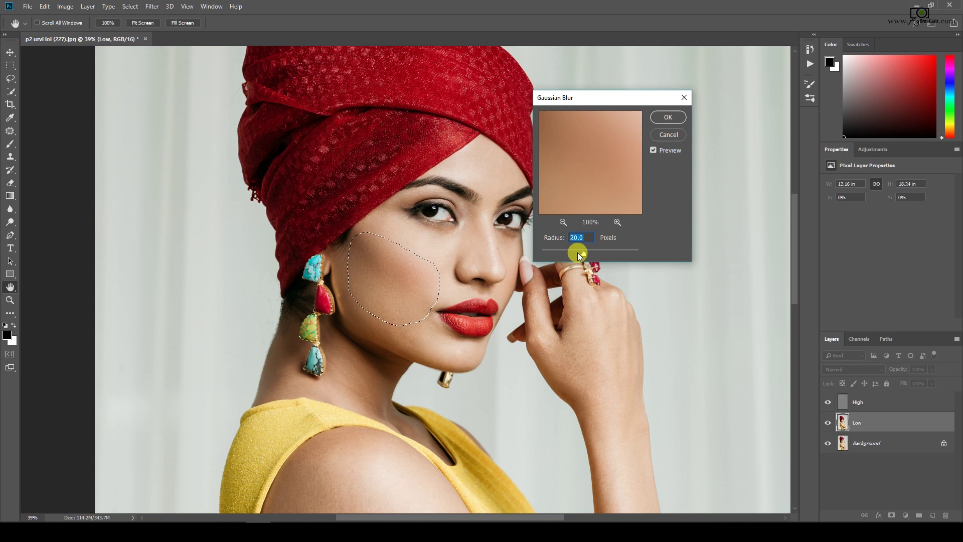
{"action": "type", "text": "15"}
{"action": "left_click", "coordinate": [667, 118]}
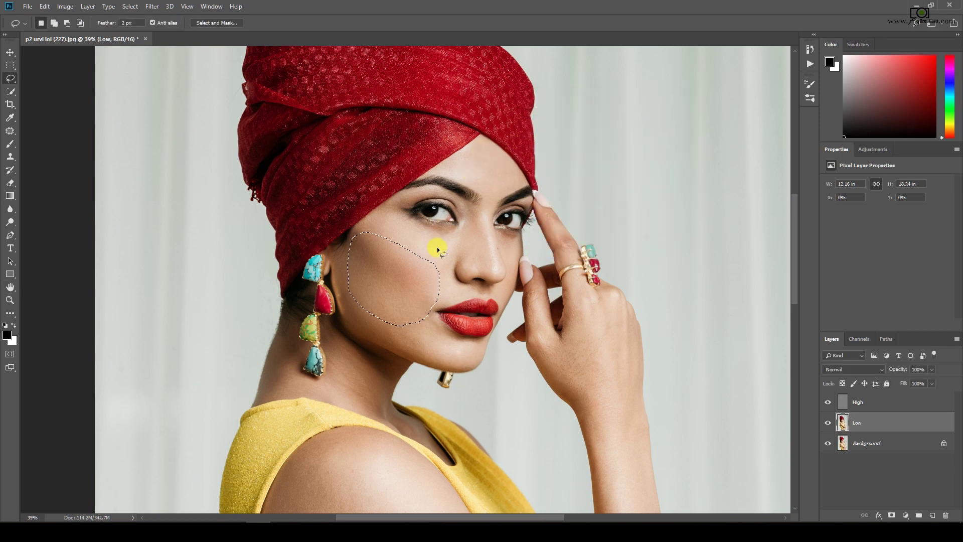
{"action": "key", "text": "ctrl+d"}
Lasso the bridge of the nose on the Low layer, repeat the last Gaussian Blur on it, and deselect
{"action": "left_click_drag", "start_coordinate": [481, 232], "coordinate": [487, 266]}
{"action": "key", "text": "ctrl+alt+f"}
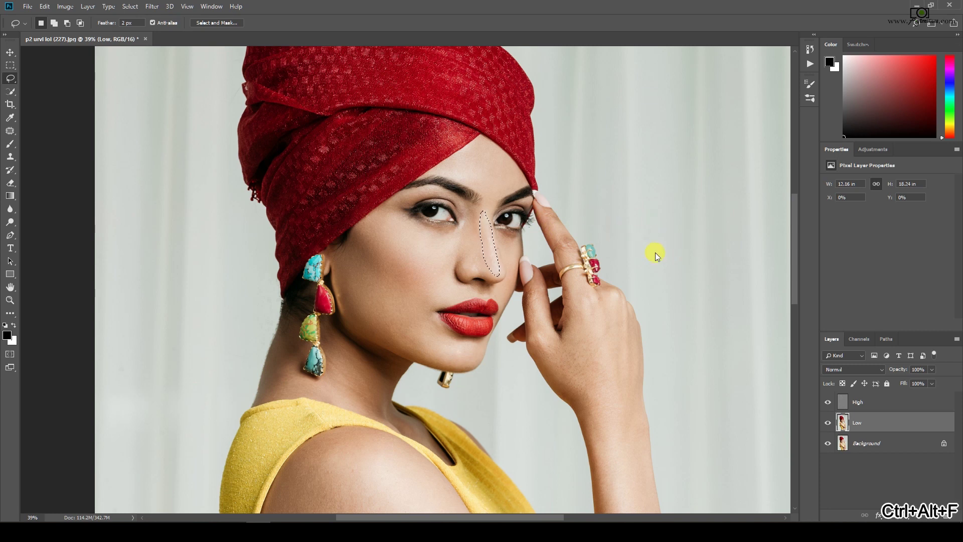
{"action": "left_click", "coordinate": [157, 6]}
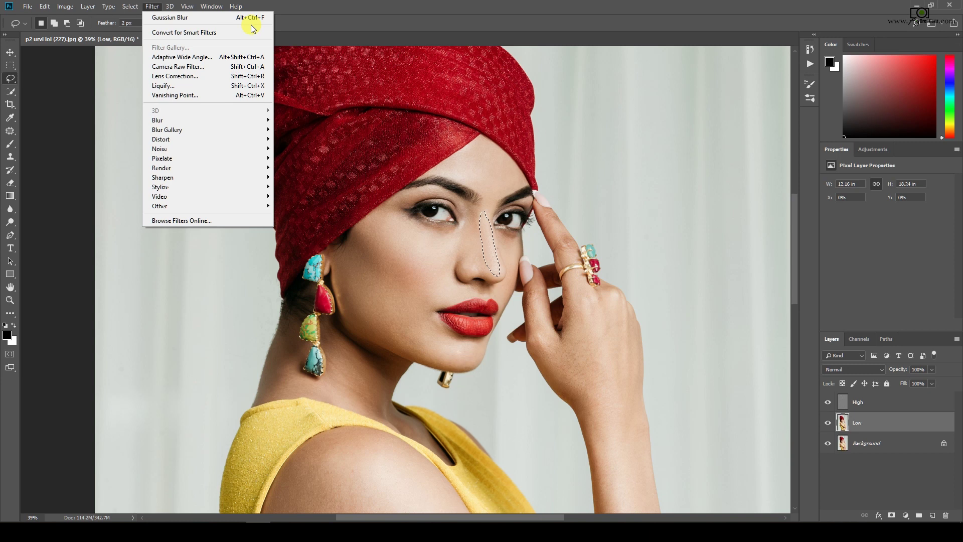
{"action": "key", "text": "Escape"}
{"action": "key", "text": "ctrl+d"}
Lasso further skin areas on the Low layer, including the upper arm and the forearm, and repeat the Gaussian Blur on each
{"action": "scroll", "coordinate": [416, 269], "scroll_direction": "up", "scroll_amount": 3}
{"action": "mouse_move", "coordinate": [447, 287]}
{"action": "left_mouse_down"}
{"action": "mouse_move", "coordinate": [399, 308]}
{"action": "mouse_move", "coordinate": [406, 326]}
{"action": "left_mouse_up"}
{"action": "left_click_drag", "start_coordinate": [465, 313], "coordinate": [464, 316]}
{"action": "key", "text": "ctrl+alt+f"}
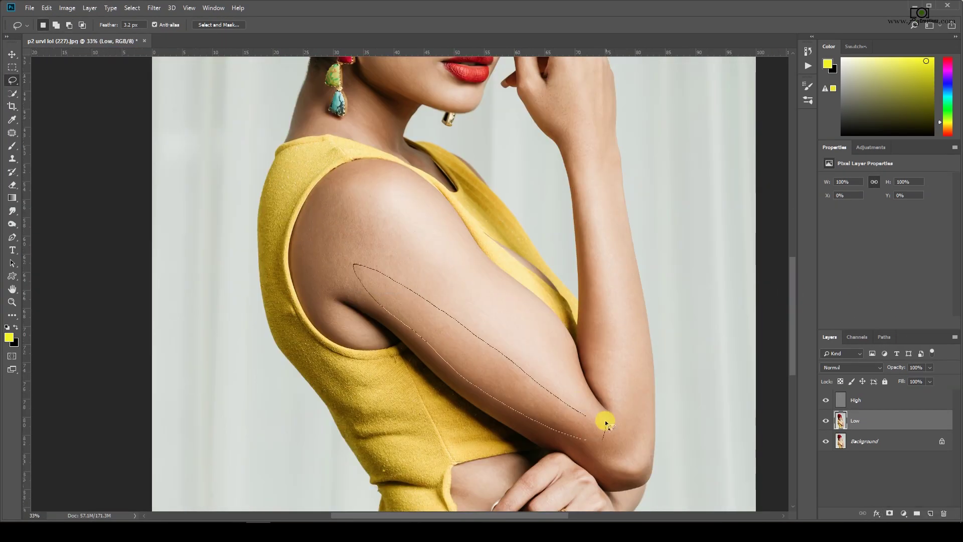
{"action": "left_click_drag", "start_coordinate": [606, 421], "coordinate": [576, 230]}
{"action": "key", "text": "ctrl+alt+f"}
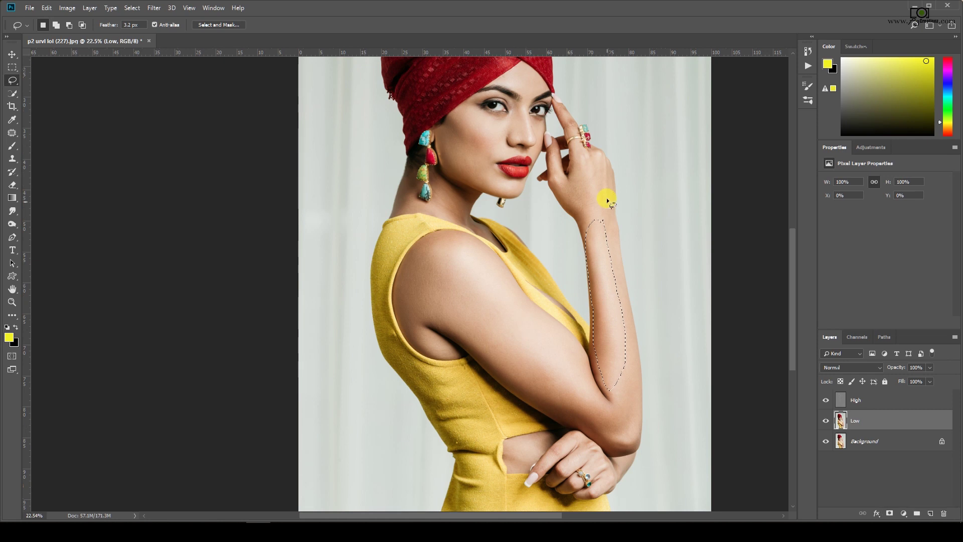
{"action": "key", "text": "ctrl+alt+f"}
{"action": "key", "text": "ctrl+f"}
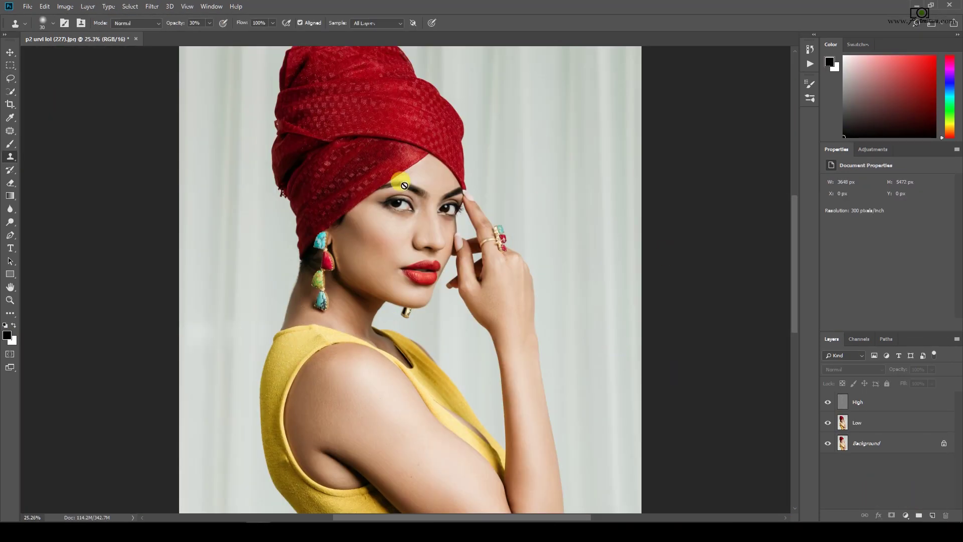
Select the High and Low layers together and put them in a layer group
{"action": "scroll", "coordinate": [404, 185], "scroll_direction": "down", "scroll_amount": 2}
{"action": "scroll", "coordinate": [370, 194], "scroll_direction": "up", "scroll_amount": 4}
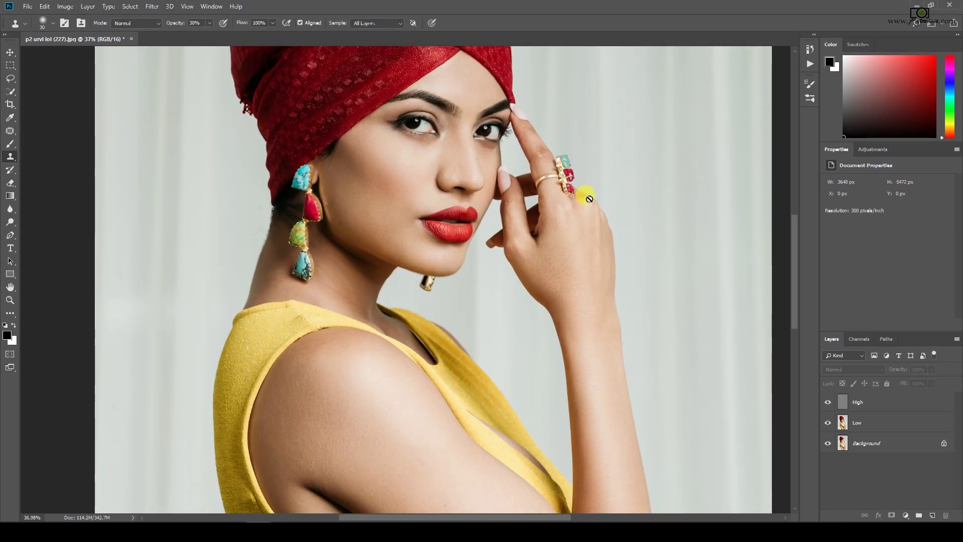
{"action": "scroll", "coordinate": [589, 198], "scroll_direction": "up", "scroll_amount": 1}
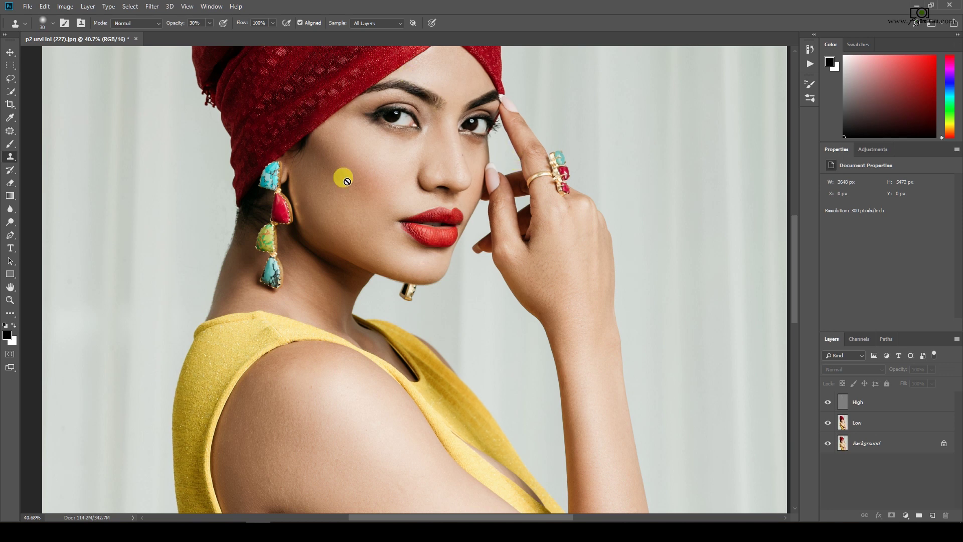
{"action": "left_click", "coordinate": [861, 421]}
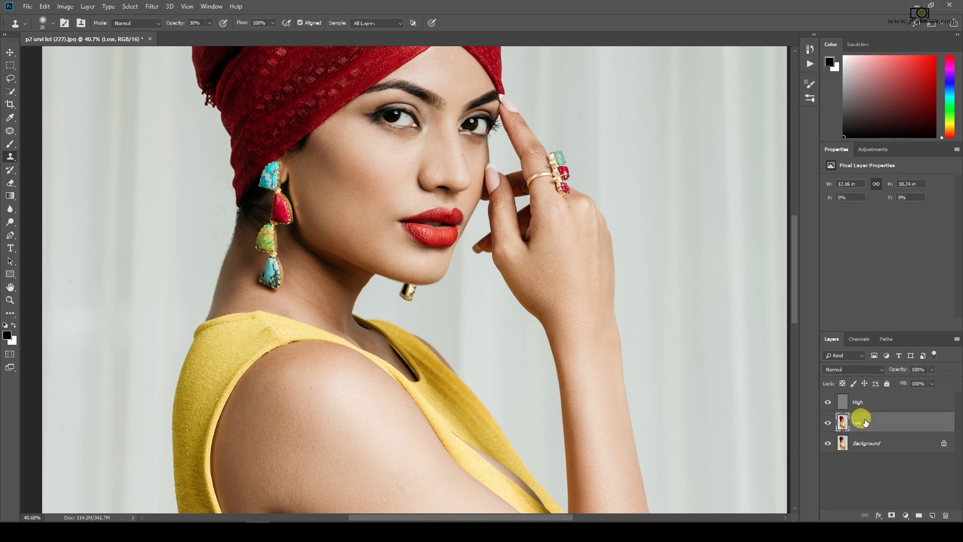
{"action": "left_click", "coordinate": [881, 401], "text": "shift"}
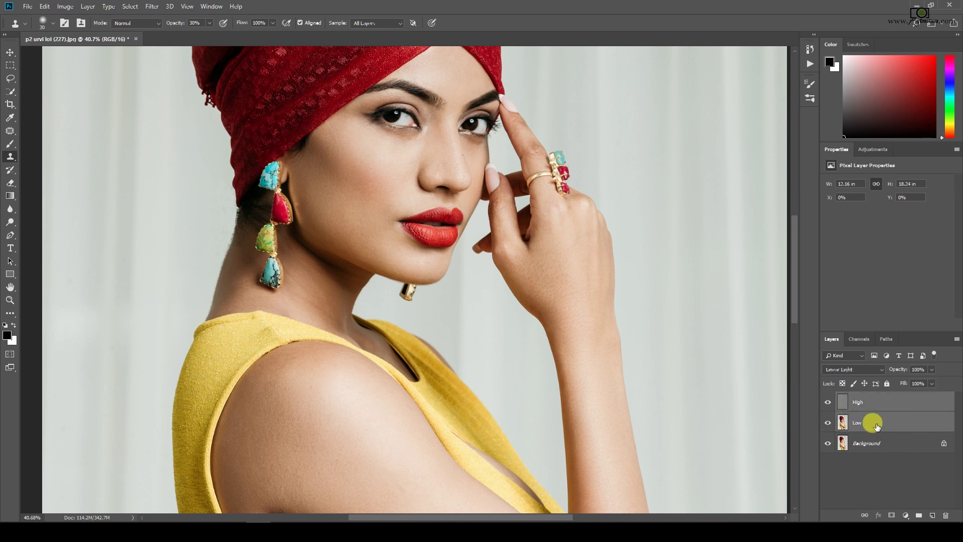
{"action": "key", "text": "ctrl+g"}
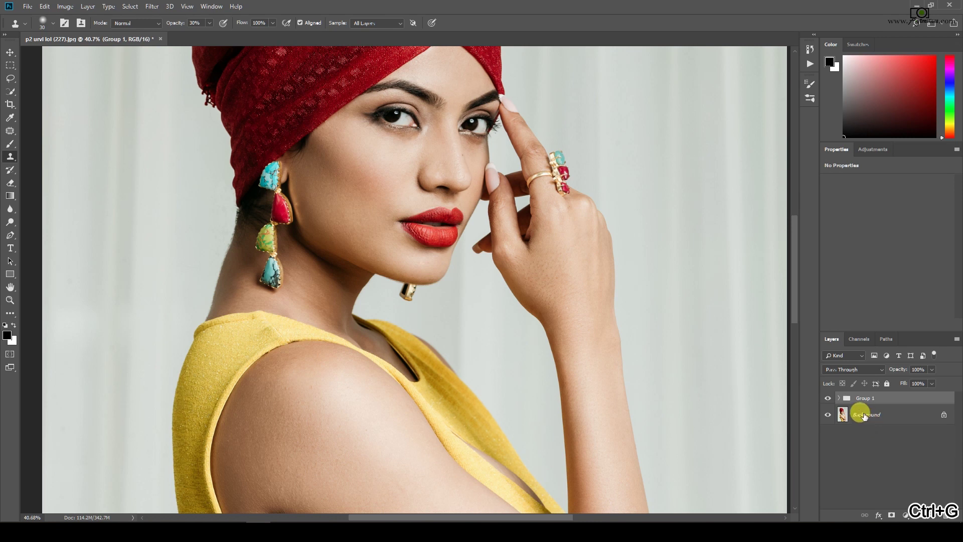
Toggle the layer group's visibility several times to compare the facial skin before and after smoothing
{"action": "scroll", "coordinate": [339, 93], "scroll_direction": "up", "scroll_amount": 5}
{"action": "scroll", "coordinate": [351, 163], "scroll_direction": "up", "scroll_amount": 1}
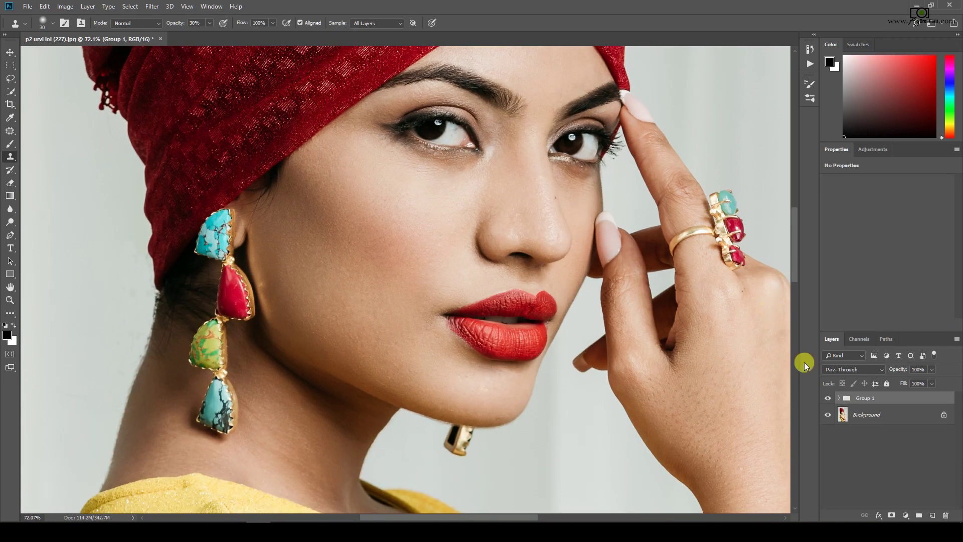
{"action": "left_click", "coordinate": [828, 400]}
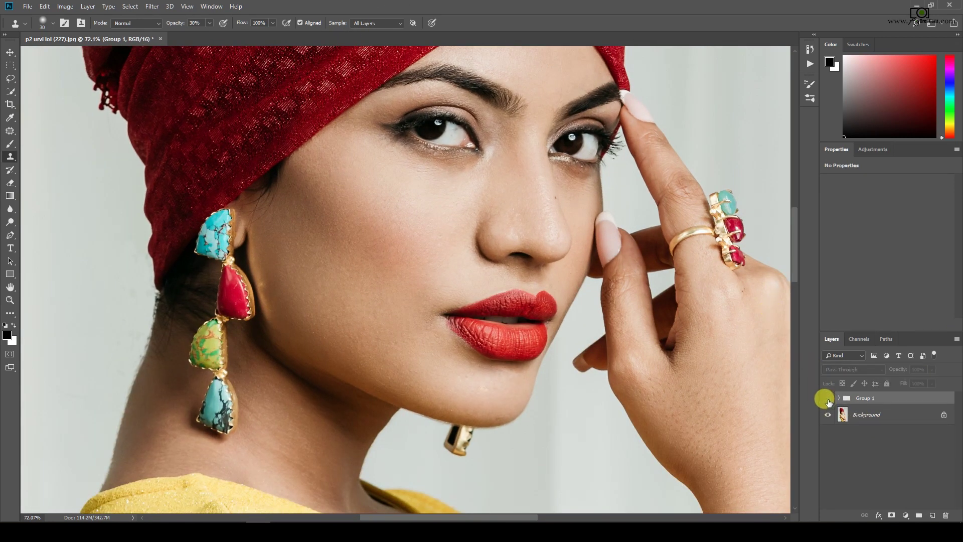
{"action": "left_click", "coordinate": [828, 400]}
{"action": "left_click", "coordinate": [828, 400]}
{"action": "left_click", "coordinate": [827, 400]}
{"action": "left_click", "coordinate": [827, 400]}
{"action": "left_click", "coordinate": [827, 400]}
{"action": "left_click", "coordinate": [827, 400]}
{"action": "left_click", "coordinate": [827, 400]}
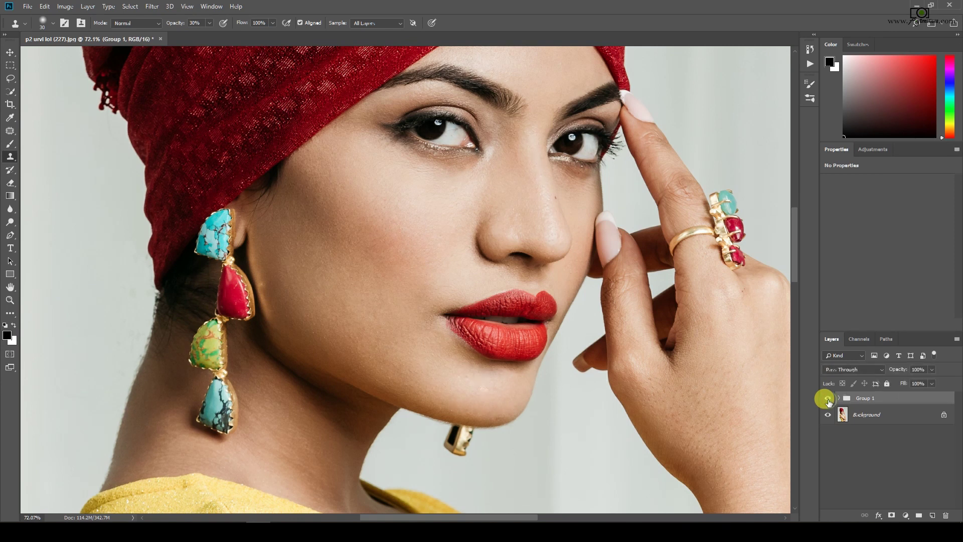
Check the group's effect on the face once more, and review the retouch on the whole figure
{"action": "key", "text": "ctrl+0"}
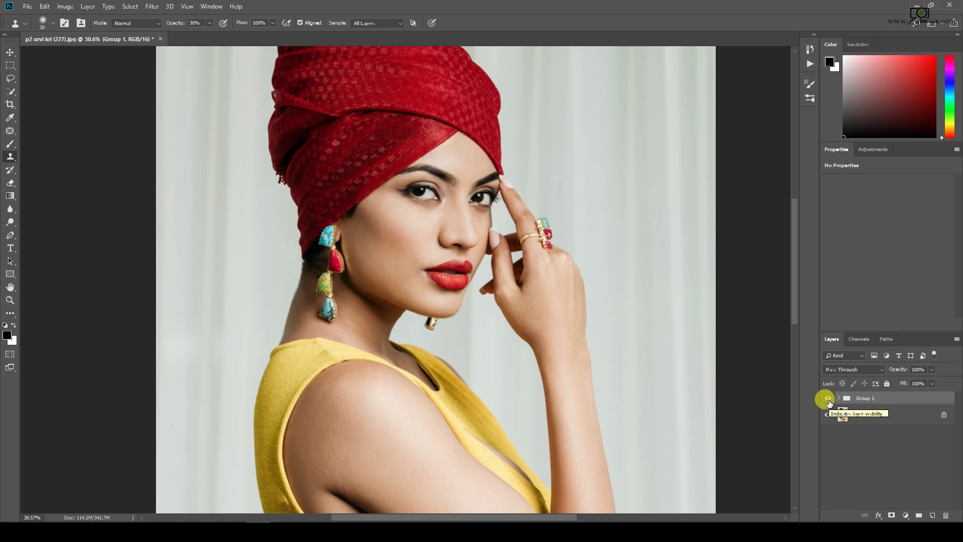
{"action": "scroll", "coordinate": [389, 178], "scroll_direction": "up", "scroll_amount": 1}
{"action": "scroll", "coordinate": [390, 178], "scroll_direction": "up", "scroll_amount": 7}
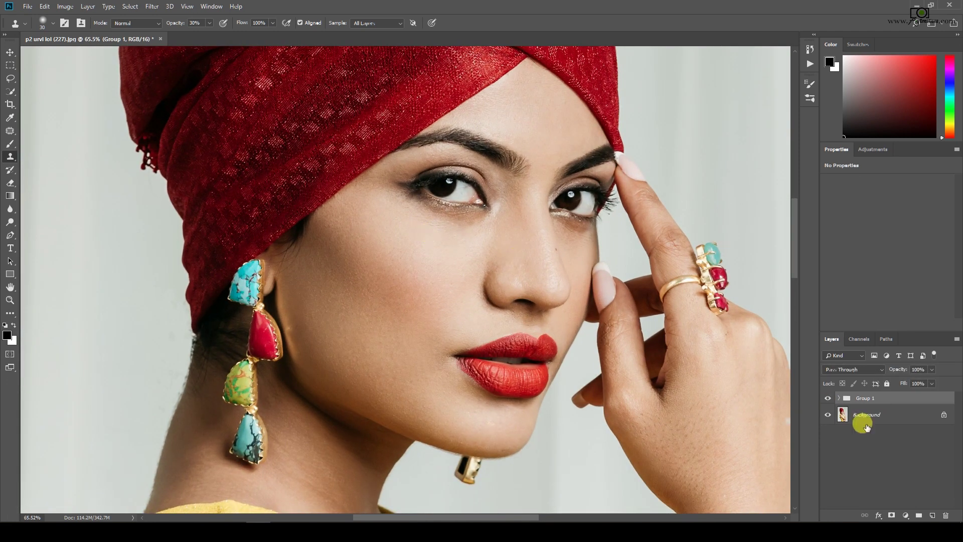
{"action": "left_click", "coordinate": [827, 400]}
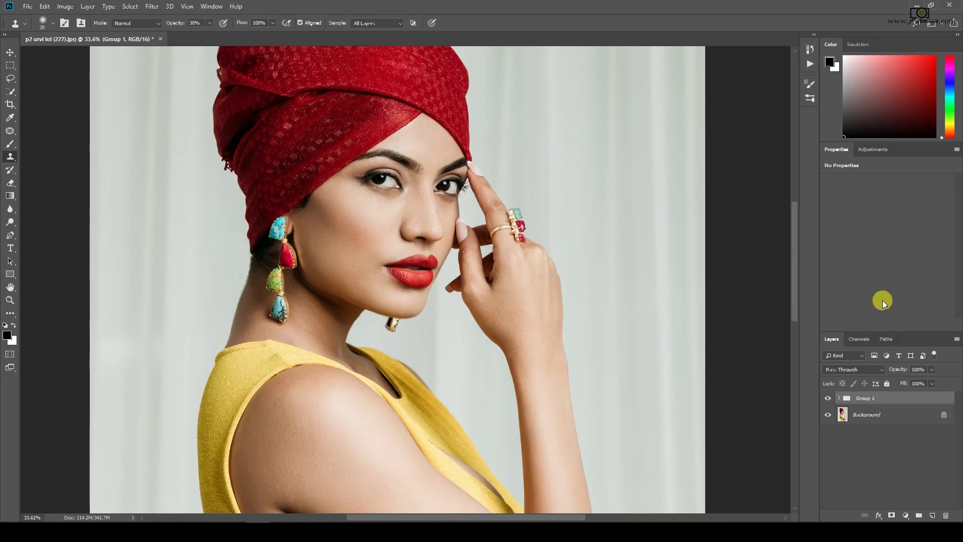
{"action": "scroll", "coordinate": [527, 305], "scroll_direction": "down", "scroll_amount": 2}
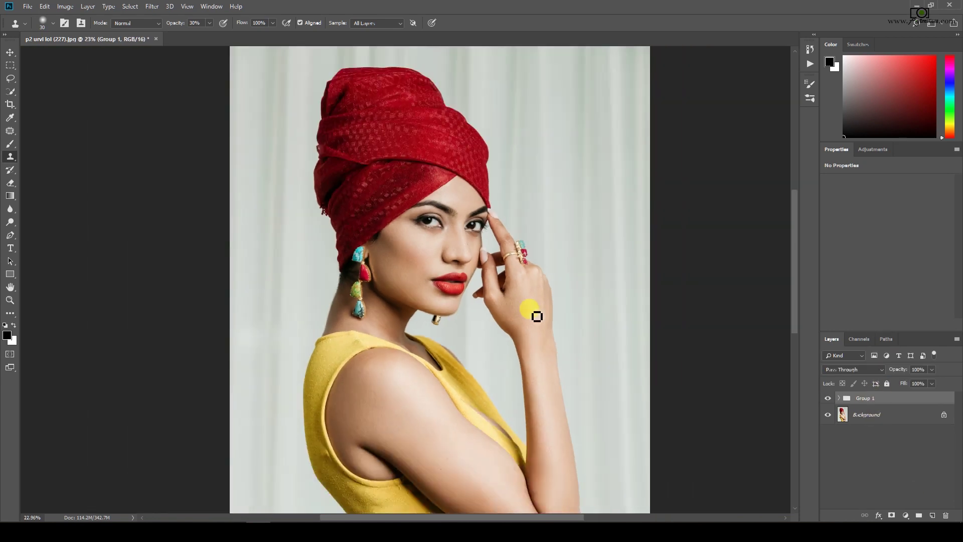
{"action": "scroll", "coordinate": [492, 292], "scroll_direction": "down", "scroll_amount": 2}
{"action": "scroll", "coordinate": [368, 206], "scroll_direction": "up", "scroll_amount": 2}
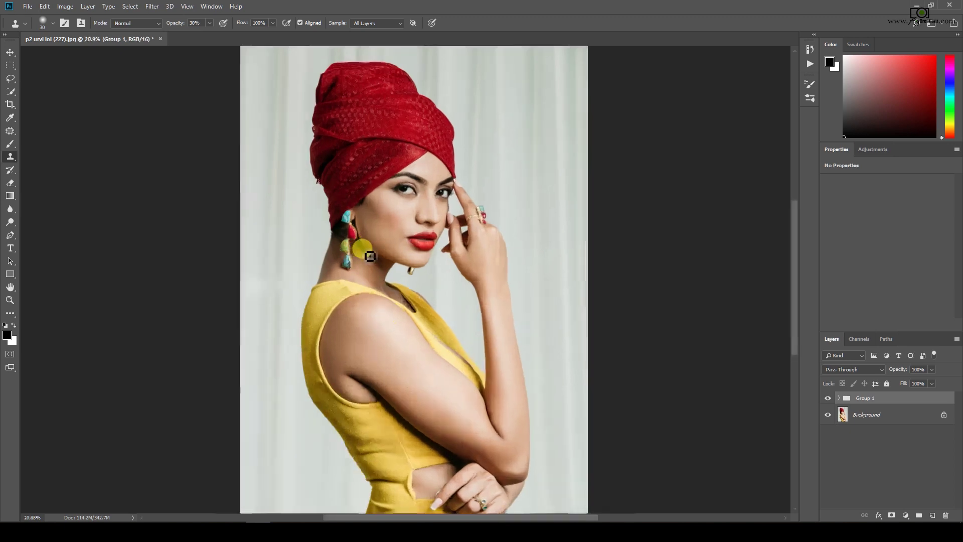
Flatten the image into a single Background layer and look over the face and the whole figure
{"action": "right_click", "coordinate": [858, 422]}
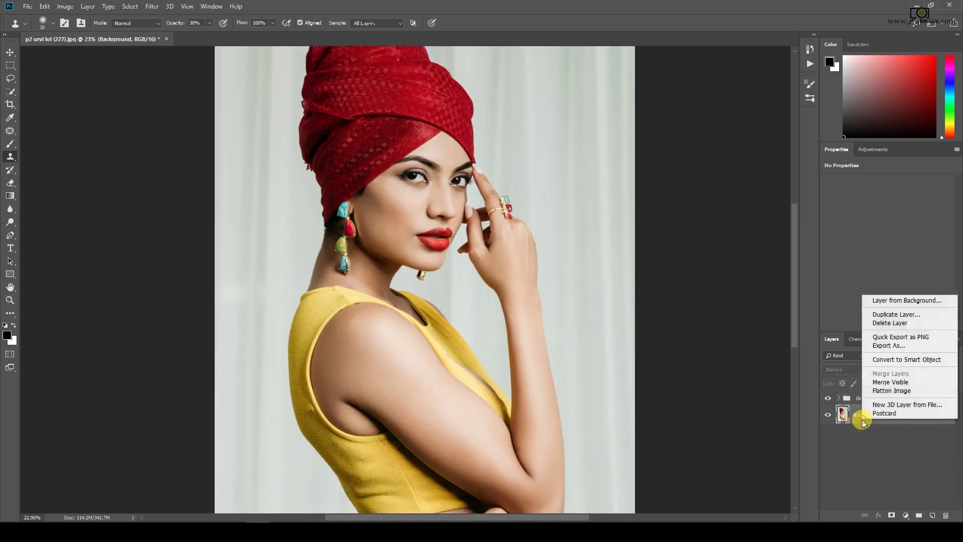
{"action": "left_click", "coordinate": [880, 392]}
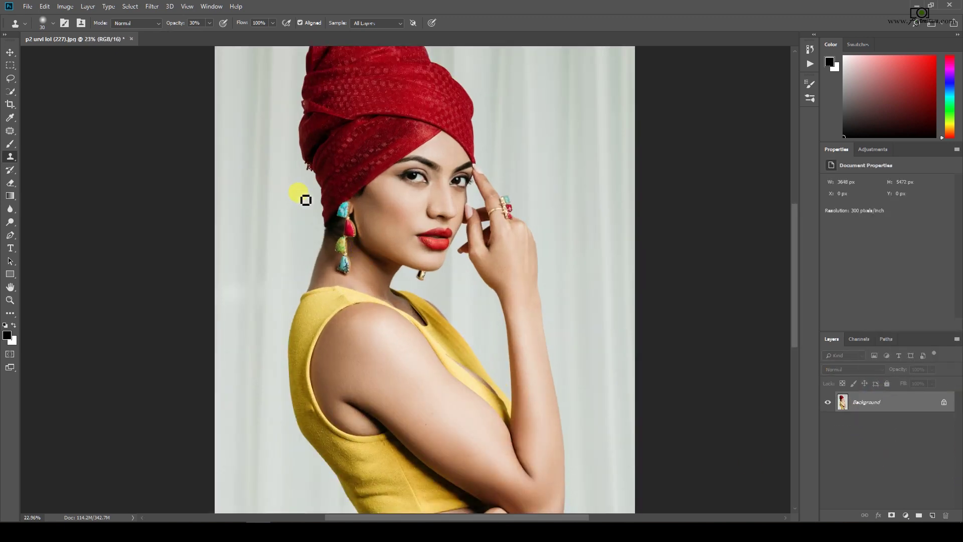
{"action": "scroll", "coordinate": [408, 192], "scroll_direction": "up", "scroll_amount": 2}
{"action": "scroll", "coordinate": [491, 196], "scroll_direction": "up", "scroll_amount": 2}
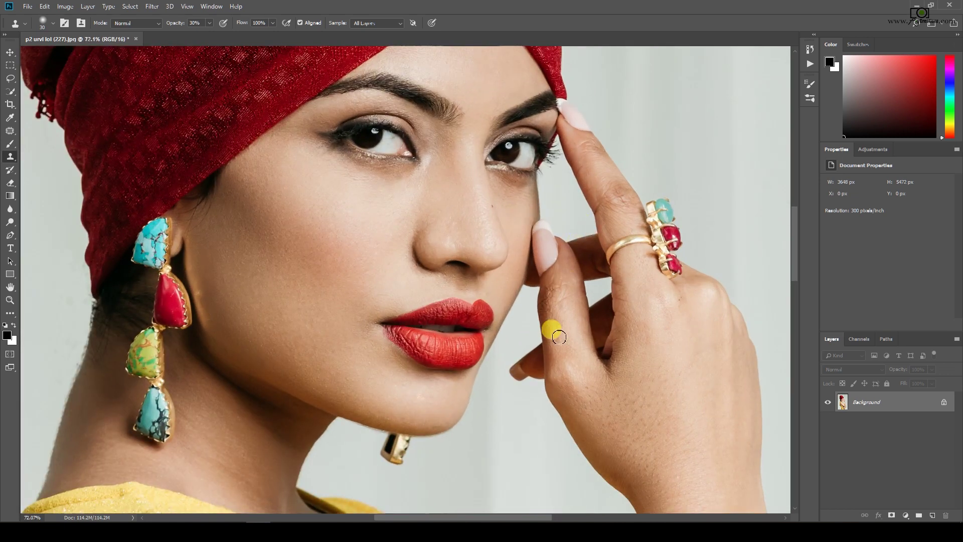
{"action": "scroll", "coordinate": [554, 335], "scroll_direction": "down", "scroll_amount": 5}
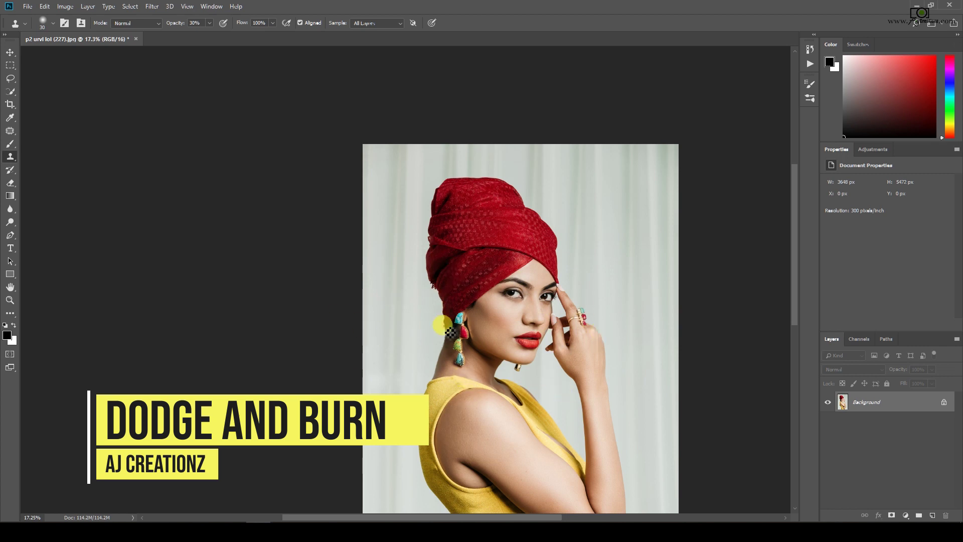
{"action": "scroll", "coordinate": [585, 366], "scroll_direction": "down", "scroll_amount": 1}
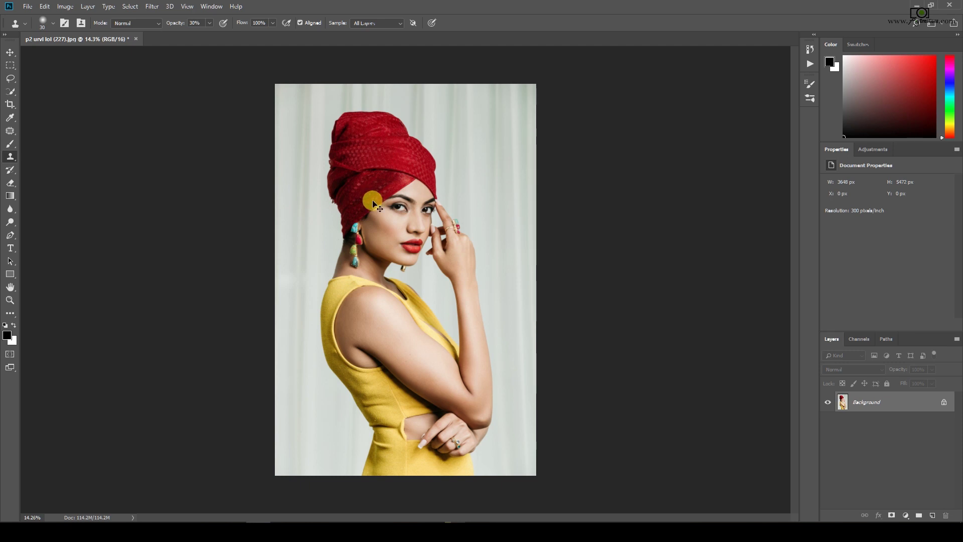
Create a new layer named Dodge and Burn in Soft Light mode, filled with the 50% gray neutral color
{"action": "key", "text": "ctrl+shift+n"}
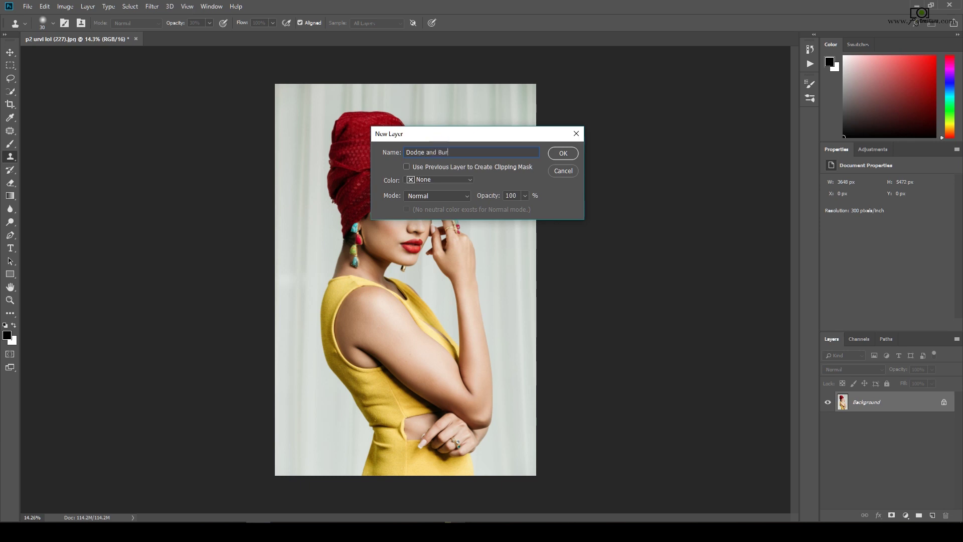
{"action": "left_click", "coordinate": [416, 199]}
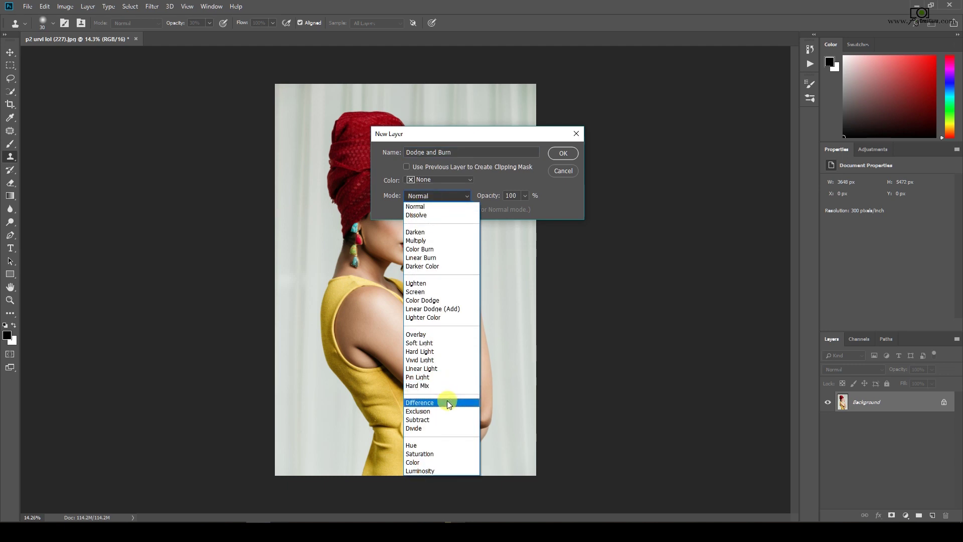
{"action": "left_click", "coordinate": [435, 342]}
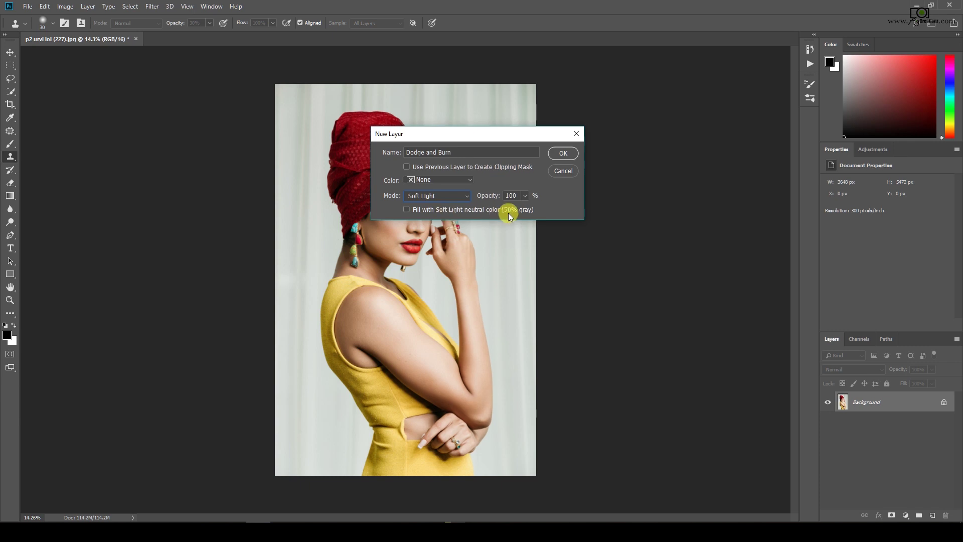
{"action": "left_click", "coordinate": [563, 157]}
{"action": "scroll", "coordinate": [388, 303], "scroll_direction": "up", "scroll_amount": 2}
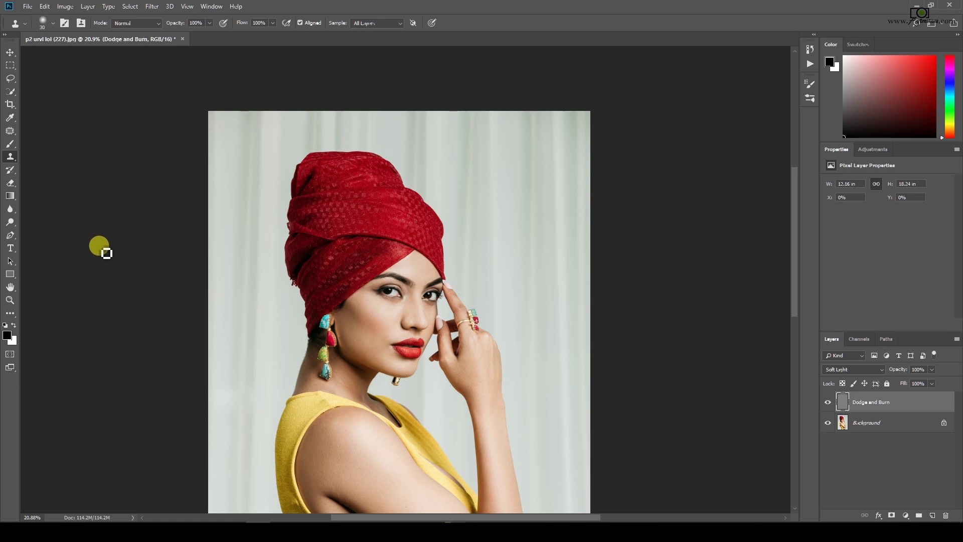
Set up the Brush tool at 7% opacity with white as the foreground color
{"action": "key", "text": "b"}
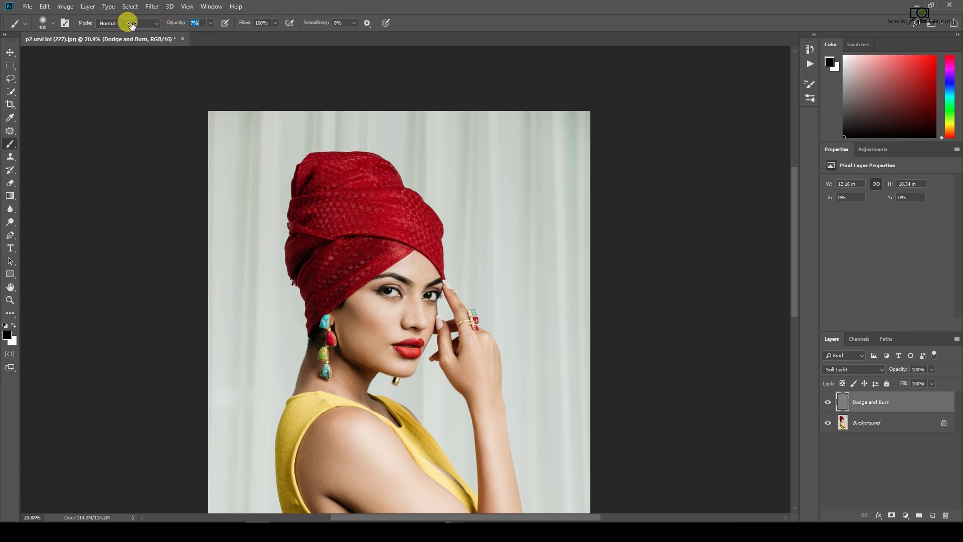
{"action": "key", "text": "bracketright"}
{"action": "key", "text": "bracketright"}
{"action": "key", "text": "ctrl+plus"}
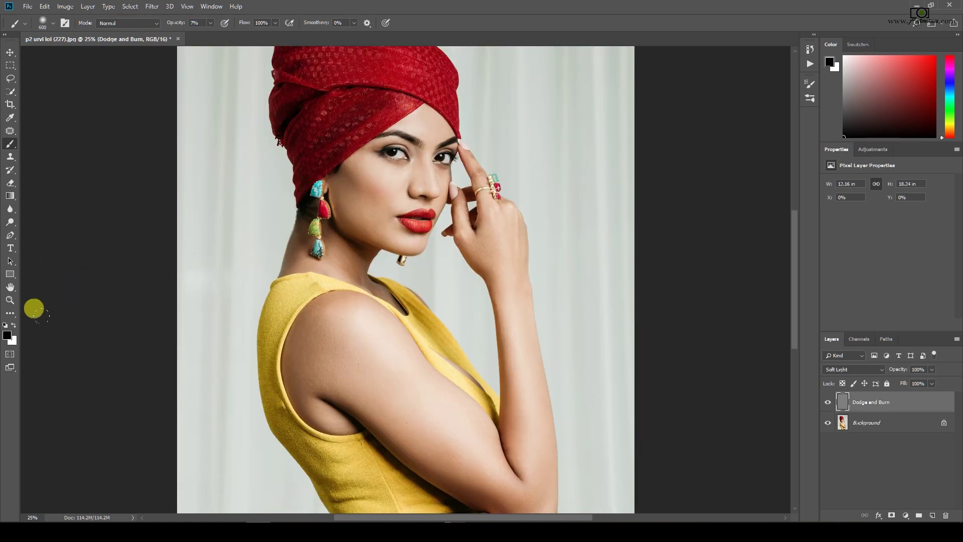
{"action": "key", "text": "bracketleft"}
{"action": "left_click", "coordinate": [13, 325]}
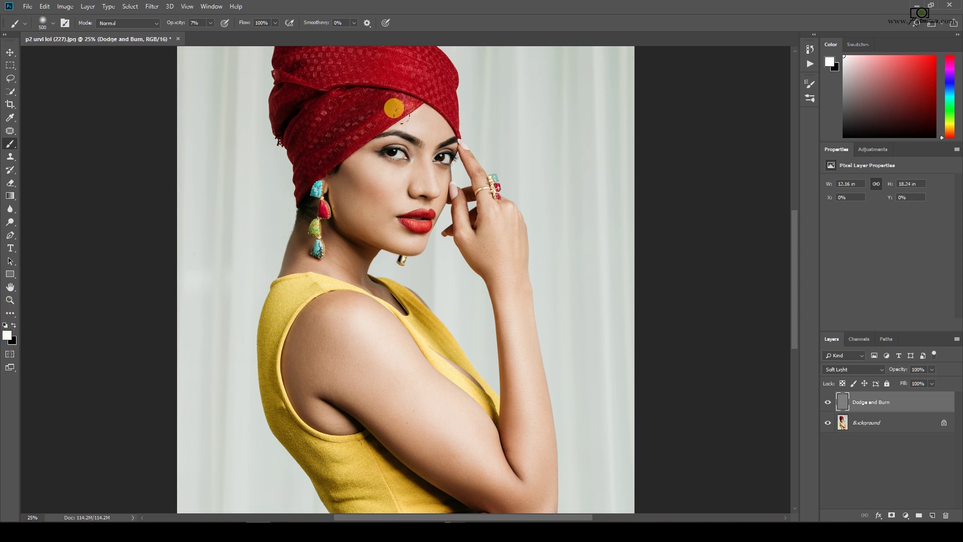
Dodge the highlights of the forehead and face with white, adjusting the brush size to the area
{"action": "key", "text": "bracketleft"}
{"action": "key", "text": "bracketleft"}
{"action": "key", "text": "bracketleft"}
{"action": "key", "text": "bracketleft"}
{"action": "key", "text": "bracketleft"}
{"action": "key", "text": "bracketleft"}
{"action": "key", "text": "bracketleft"}
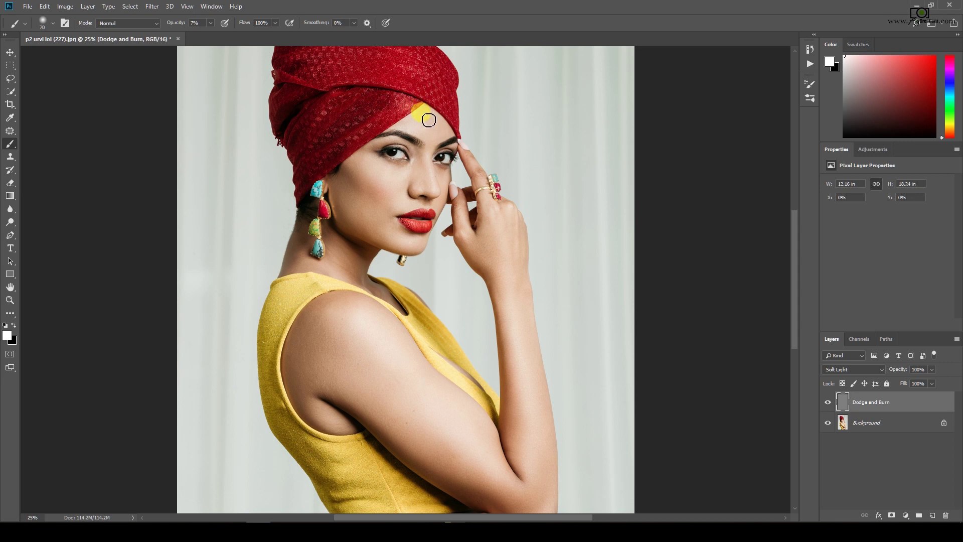
{"action": "key", "text": "bracketright"}
{"action": "key", "text": "bracketright"}
{"action": "key", "text": "bracketright"}
{"action": "key", "text": "bracketright"}
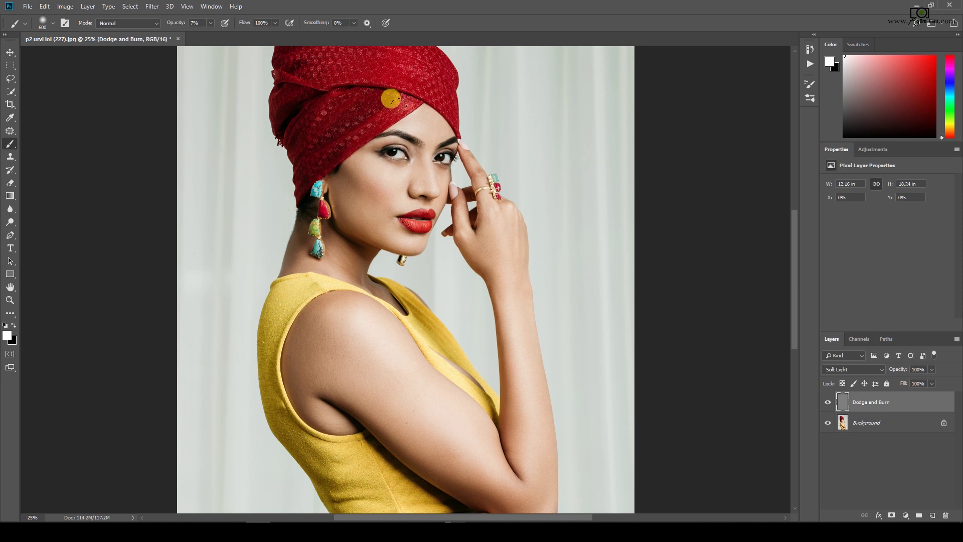
{"action": "mouse_move", "coordinate": [389, 98]}
{"action": "left_mouse_down"}
{"action": "mouse_move", "coordinate": [338, 145]}
{"action": "mouse_move", "coordinate": [384, 136]}
{"action": "mouse_move", "coordinate": [395, 150]}
{"action": "left_mouse_up"}
Dodge the highlights along the upper arm and forearm with a smaller white brush, and undo the last stroke
{"action": "key", "text": "bracketleft"}
{"action": "key", "text": "bracketleft"}
{"action": "key", "text": "bracketleft"}
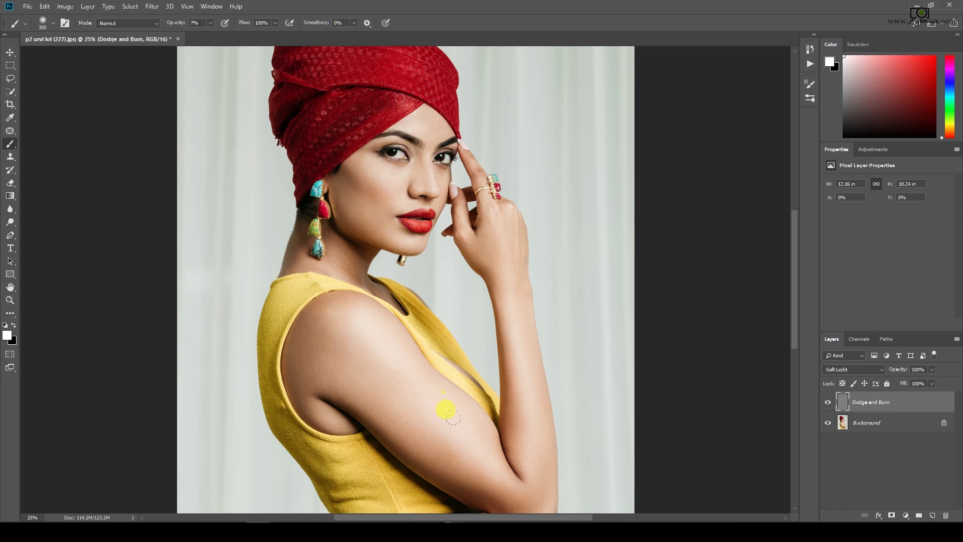
{"action": "key", "text": "bracketleft"}
{"action": "key", "text": "bracketleft"}
{"action": "key", "text": "bracketleft"}
{"action": "key", "text": "bracketright"}
{"action": "key", "text": "bracketright"}
{"action": "mouse_move", "coordinate": [454, 457]}
{"action": "left_mouse_down"}
{"action": "mouse_move", "coordinate": [476, 464]}
{"action": "mouse_move", "coordinate": [426, 452]}
{"action": "mouse_move", "coordinate": [480, 500]}
{"action": "mouse_move", "coordinate": [464, 464]}
{"action": "left_mouse_up"}
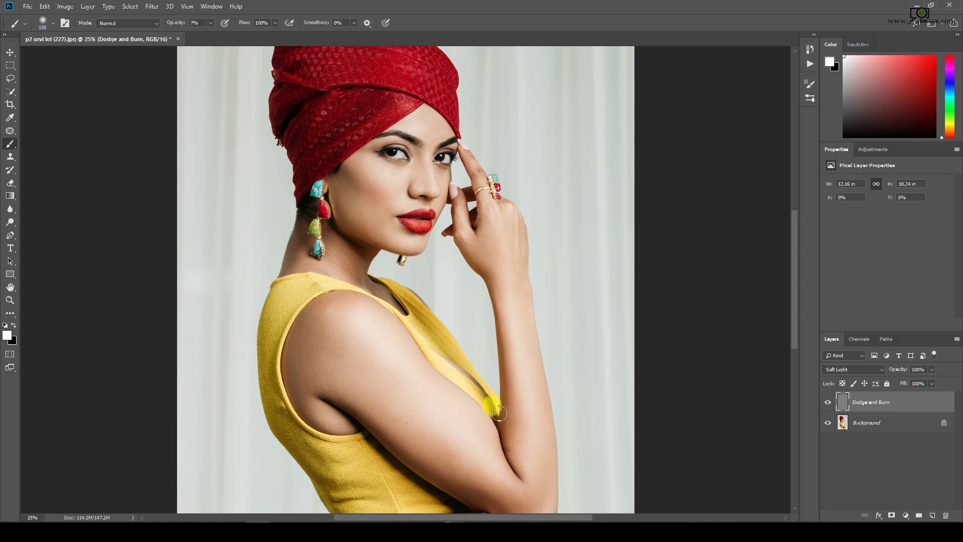
{"action": "key", "text": "ctrl+alt+z"}
Dodge the back of the raised hand, the bridge of the nose and the lower lip with white
{"action": "mouse_move", "coordinate": [474, 201]}
{"action": "left_mouse_down"}
{"action": "mouse_move", "coordinate": [503, 249]}
{"action": "mouse_move", "coordinate": [490, 204]}
{"action": "mouse_move", "coordinate": [510, 211]}
{"action": "left_mouse_up"}
{"action": "key", "text": "bracketleft"}
{"action": "key", "text": "bracketleft"}
{"action": "key", "text": "bracketleft"}
{"action": "mouse_move", "coordinate": [441, 165]}
{"action": "left_mouse_down"}
{"action": "mouse_move", "coordinate": [428, 155]}
{"action": "mouse_move", "coordinate": [433, 192]}
{"action": "mouse_move", "coordinate": [423, 195]}
{"action": "left_mouse_up"}
{"action": "key", "text": "bracketright"}
{"action": "key", "text": "bracketright"}
{"action": "key", "text": "bracketright"}
{"action": "mouse_move", "coordinate": [413, 230]}
{"action": "left_mouse_down"}
{"action": "mouse_move", "coordinate": [420, 249]}
{"action": "mouse_move", "coordinate": [397, 246]}
{"action": "mouse_move", "coordinate": [418, 245]}
{"action": "mouse_move", "coordinate": [411, 258]}
{"action": "mouse_move", "coordinate": [418, 234]}
{"action": "left_mouse_up"}
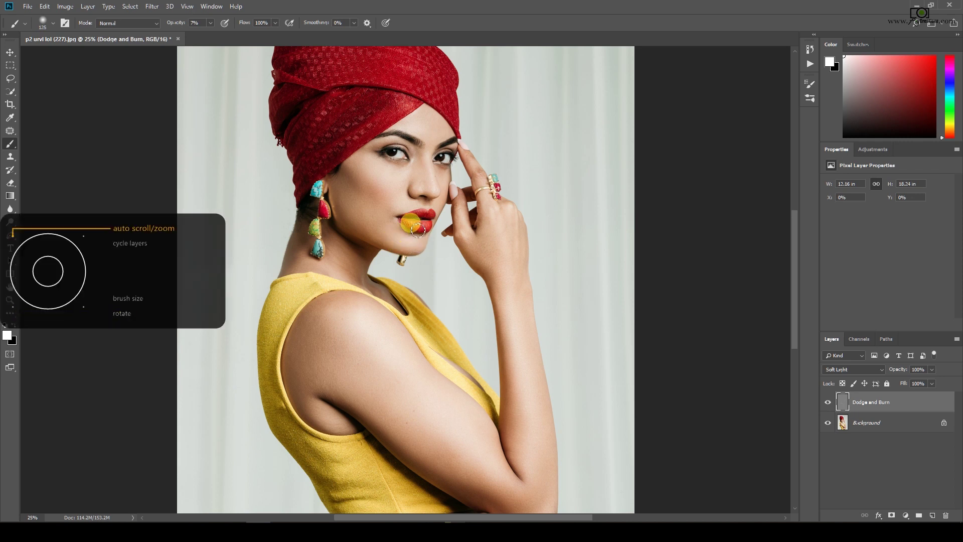
Dodge the upper and lower lips at 200% zoom with a small white brush, checking the layer's effect
{"action": "scroll", "coordinate": [418, 228], "scroll_direction": "up", "scroll_amount": 5}
{"action": "key", "text": "bracketleft"}
{"action": "key", "text": "bracketleft"}
{"action": "key", "text": "bracketleft"}
{"action": "key", "text": "bracketleft"}
{"action": "key", "text": "bracketleft"}
{"action": "key", "text": "bracketleft"}
{"action": "key", "text": "bracketleft"}
{"action": "key", "text": "bracketleft"}
{"action": "key", "text": "bracketleft"}
{"action": "key", "text": "bracketleft"}
{"action": "key", "text": "bracketleft"}
{"action": "key", "text": "bracketleft"}
{"action": "key", "text": "bracketleft"}
{"action": "key", "text": "bracketleft"}
{"action": "key", "text": "bracketleft"}
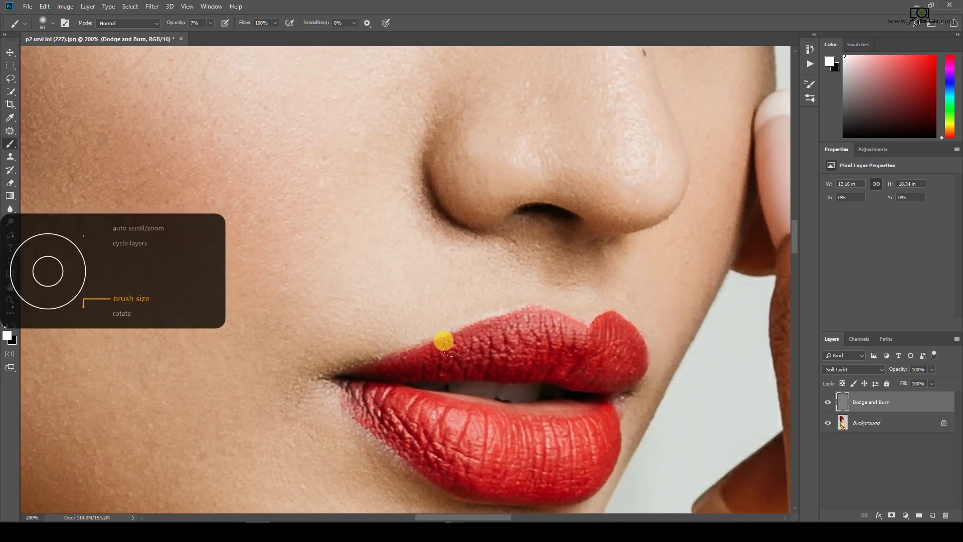
{"action": "mouse_move", "coordinate": [437, 413]}
{"action": "left_mouse_down"}
{"action": "mouse_move", "coordinate": [522, 449]}
{"action": "mouse_move", "coordinate": [467, 429]}
{"action": "mouse_move", "coordinate": [538, 449]}
{"action": "mouse_move", "coordinate": [578, 448]}
{"action": "mouse_move", "coordinate": [520, 435]}
{"action": "mouse_move", "coordinate": [588, 438]}
{"action": "mouse_move", "coordinate": [554, 435]}
{"action": "mouse_move", "coordinate": [533, 344]}
{"action": "mouse_move", "coordinate": [541, 329]}
{"action": "mouse_move", "coordinate": [554, 332]}
{"action": "mouse_move", "coordinate": [507, 334]}
{"action": "mouse_move", "coordinate": [557, 325]}
{"action": "mouse_move", "coordinate": [506, 346]}
{"action": "mouse_move", "coordinate": [586, 338]}
{"action": "mouse_move", "coordinate": [535, 328]}
{"action": "mouse_move", "coordinate": [582, 338]}
{"action": "mouse_move", "coordinate": [538, 320]}
{"action": "mouse_move", "coordinate": [524, 328]}
{"action": "mouse_move", "coordinate": [608, 340]}
{"action": "mouse_move", "coordinate": [535, 377]}
{"action": "mouse_move", "coordinate": [537, 344]}
{"action": "left_mouse_up"}
{"action": "left_click", "coordinate": [828, 401]}
{"action": "left_click", "coordinate": [828, 402]}
{"action": "mouse_move", "coordinate": [479, 416]}
{"action": "left_mouse_down"}
{"action": "mouse_move", "coordinate": [421, 401]}
{"action": "mouse_move", "coordinate": [481, 431]}
{"action": "mouse_move", "coordinate": [449, 413]}
{"action": "mouse_move", "coordinate": [546, 439]}
{"action": "mouse_move", "coordinate": [503, 426]}
{"action": "mouse_move", "coordinate": [621, 431]}
{"action": "mouse_move", "coordinate": [390, 413]}
{"action": "mouse_move", "coordinate": [363, 387]}
{"action": "mouse_move", "coordinate": [531, 444]}
{"action": "mouse_move", "coordinate": [489, 423]}
{"action": "mouse_move", "coordinate": [536, 435]}
{"action": "mouse_move", "coordinate": [557, 435]}
{"action": "mouse_move", "coordinate": [507, 428]}
{"action": "mouse_move", "coordinate": [584, 422]}
{"action": "left_mouse_up"}
{"action": "key", "text": "bracketleft"}
{"action": "key", "text": "bracketleft"}
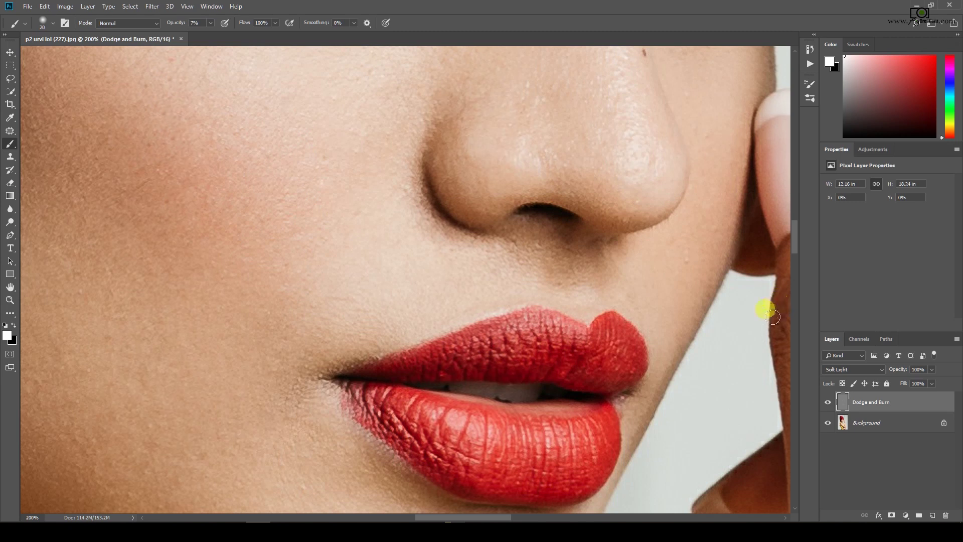
{"action": "left_click", "coordinate": [493, 155]}
Swap the foreground color to black and burn the cheek contour and nose area with a small brush
{"action": "key", "text": "ctrl+minus"}
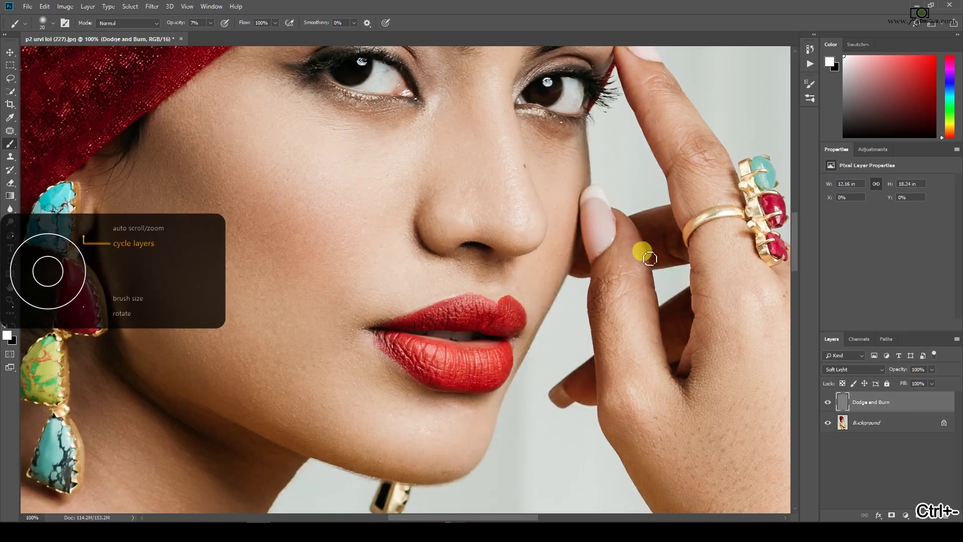
{"action": "key", "text": "bracketleft"}
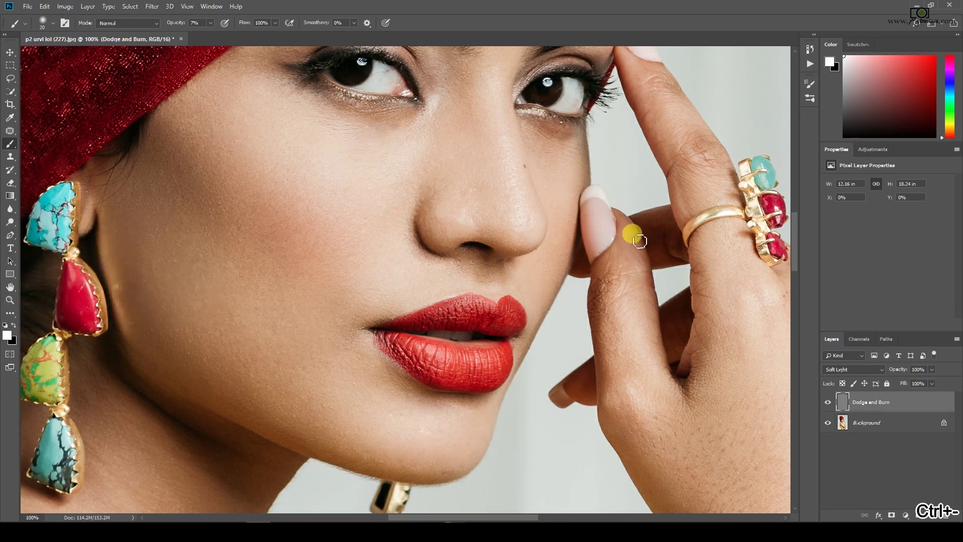
{"action": "key", "text": "ctrl+minus"}
{"action": "key", "text": "ctrl+minus"}
{"action": "key", "text": "ctrl+minus"}
{"action": "key", "text": "ctrl+minus"}
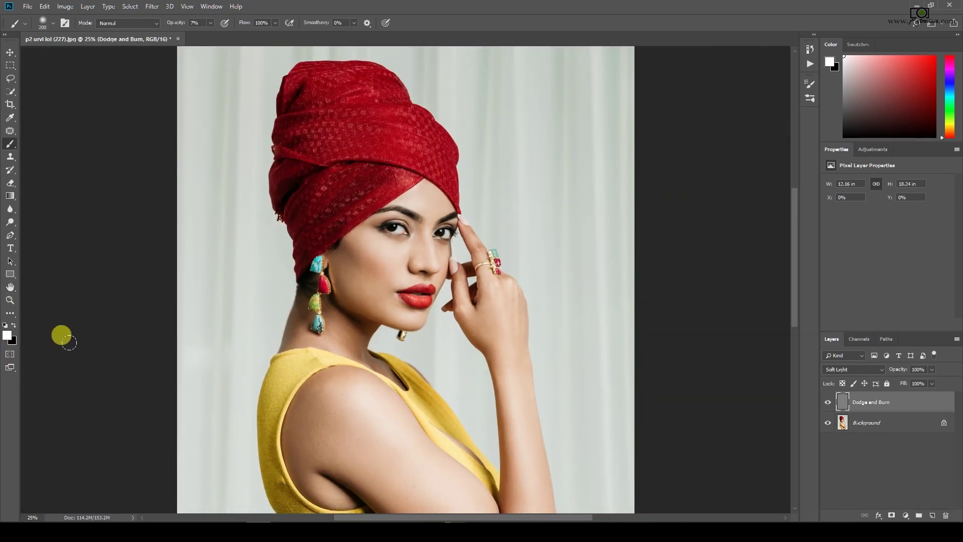
{"action": "left_click", "coordinate": [14, 325]}
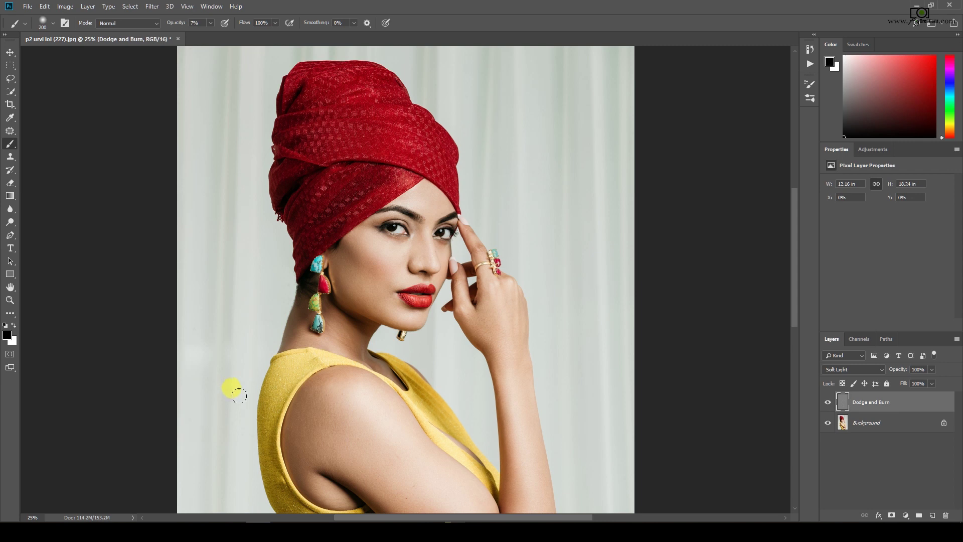
{"action": "key", "text": "bracketleft"}
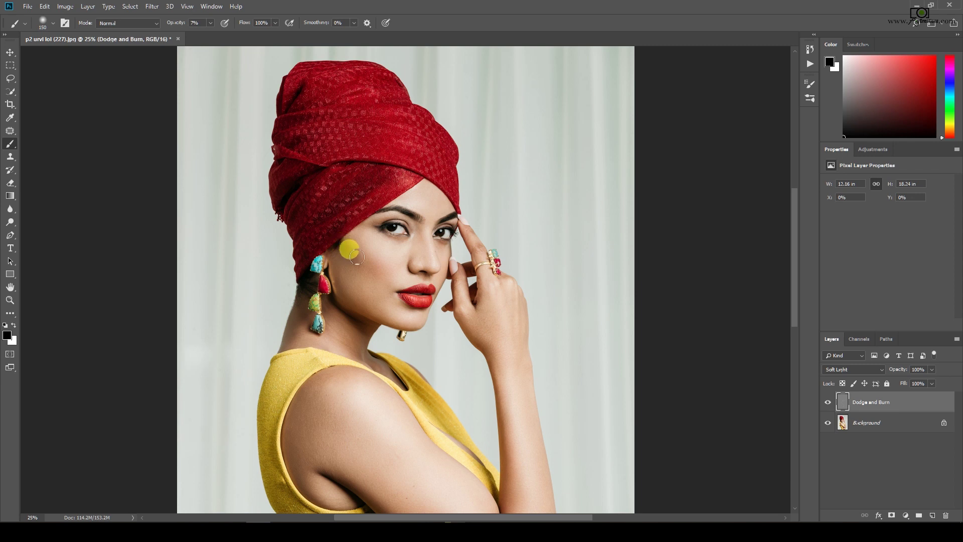
{"action": "key", "text": "bracketleft"}
{"action": "key", "text": "bracketleft"}
{"action": "key", "text": "bracketleft"}
{"action": "key", "text": "bracketleft"}
{"action": "key", "text": "bracketleft"}
{"action": "key", "text": "bracketleft"}
{"action": "key", "text": "bracketleft"}
{"action": "key", "text": "bracketright"}
{"action": "key", "text": "bracketright"}
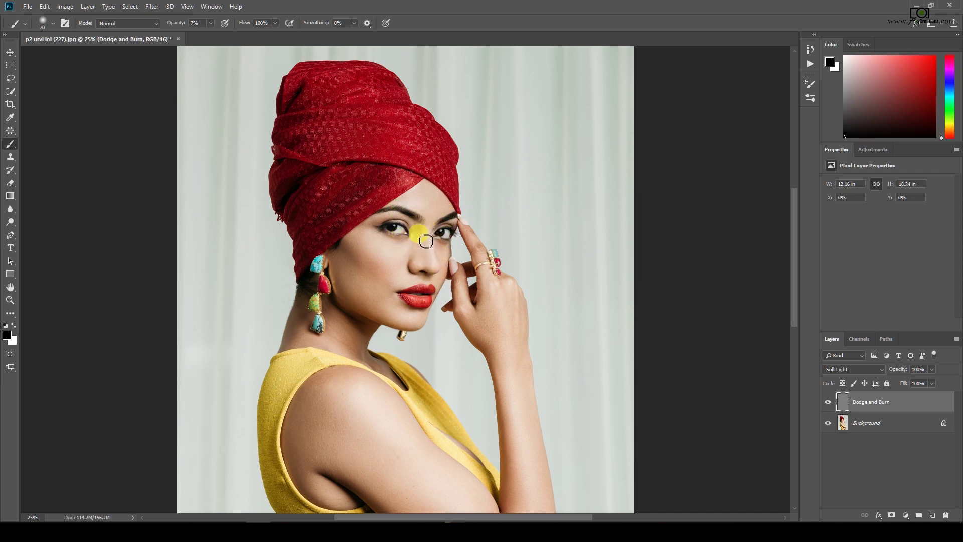
{"action": "key", "text": "bracketright"}
{"action": "key", "text": "bracketright"}
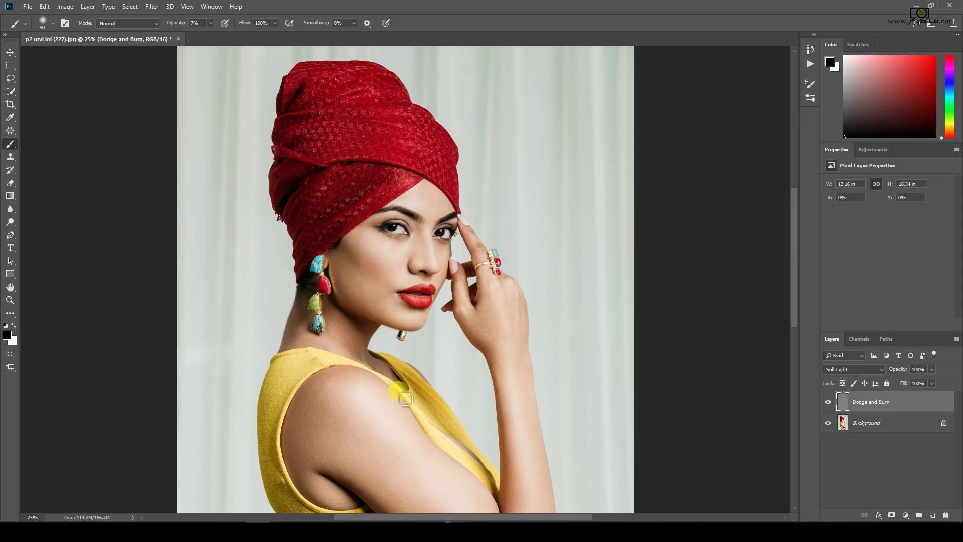
Burn the shadow edges of the neck, upper arm and forearm with a larger black brush
{"action": "left_click_drag", "start_coordinate": [796, 275], "coordinate": [794, 322]}
{"action": "key", "text": "bracketright"}
{"action": "mouse_move", "coordinate": [336, 324]}
{"action": "left_mouse_down"}
{"action": "mouse_move", "coordinate": [402, 370]}
{"action": "mouse_move", "coordinate": [371, 338]}
{"action": "mouse_move", "coordinate": [345, 334]}
{"action": "mouse_move", "coordinate": [360, 331]}
{"action": "mouse_move", "coordinate": [446, 409]}
{"action": "mouse_move", "coordinate": [490, 427]}
{"action": "mouse_move", "coordinate": [441, 381]}
{"action": "mouse_move", "coordinate": [483, 429]}
{"action": "mouse_move", "coordinate": [525, 454]}
{"action": "mouse_move", "coordinate": [524, 436]}
{"action": "mouse_move", "coordinate": [508, 440]}
{"action": "mouse_move", "coordinate": [545, 396]}
{"action": "mouse_move", "coordinate": [544, 381]}
{"action": "mouse_move", "coordinate": [519, 376]}
{"action": "left_mouse_up"}
{"action": "key", "text": "bracketright"}
{"action": "key", "text": "bracketright"}
{"action": "key", "text": "bracketright"}
{"action": "key", "text": "bracketright"}
{"action": "key", "text": "bracketright"}
{"action": "mouse_move", "coordinate": [510, 425]}
{"action": "left_mouse_down"}
{"action": "mouse_move", "coordinate": [526, 409]}
{"action": "mouse_move", "coordinate": [453, 455]}
{"action": "mouse_move", "coordinate": [580, 399]}
{"action": "left_mouse_up"}
{"action": "key", "text": "bracketleft"}
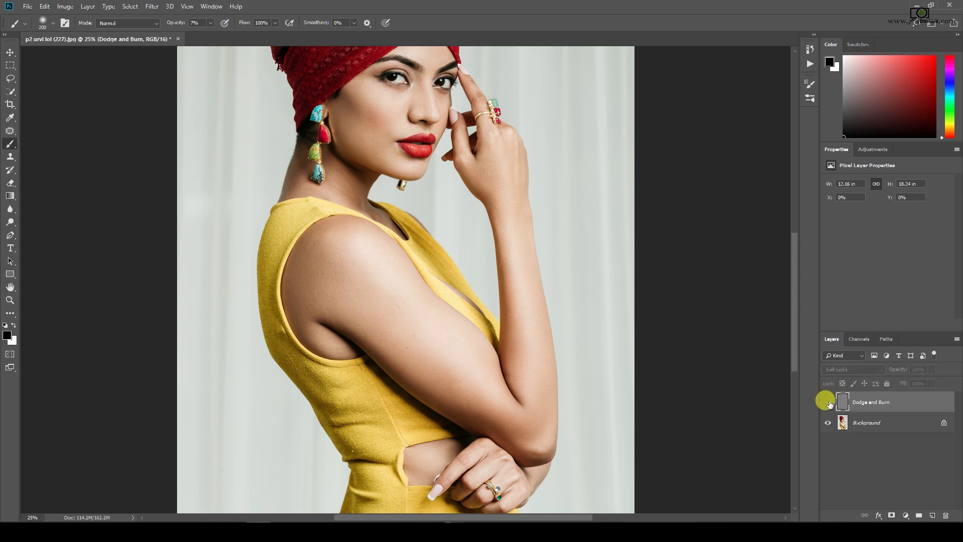
Toggle the Dodge and Burn layer's visibility repeatedly to compare the arm and face before and after
{"action": "left_click", "coordinate": [828, 402]}
{"action": "left_click", "coordinate": [828, 404]}
{"action": "left_click", "coordinate": [828, 404]}
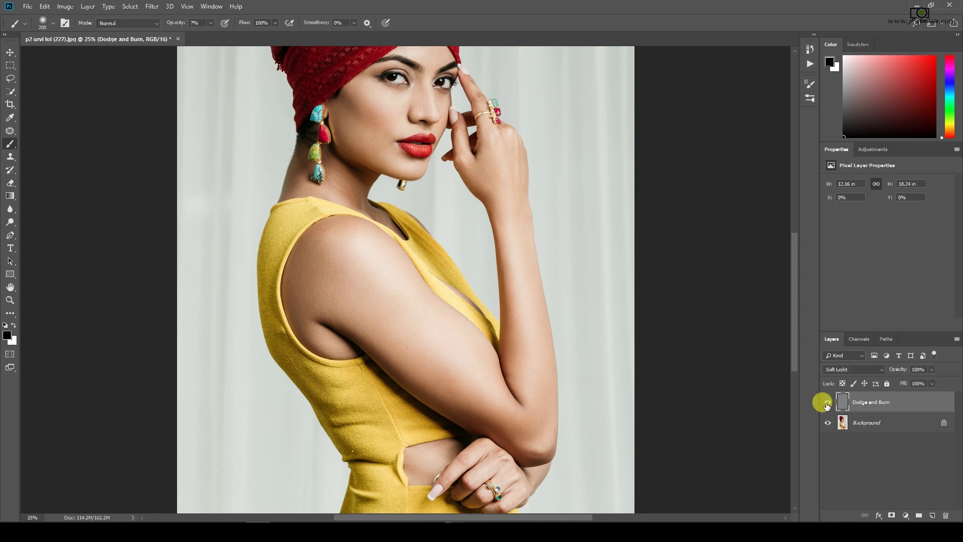
{"action": "left_click_drag", "start_coordinate": [795, 271], "coordinate": [798, 240]}
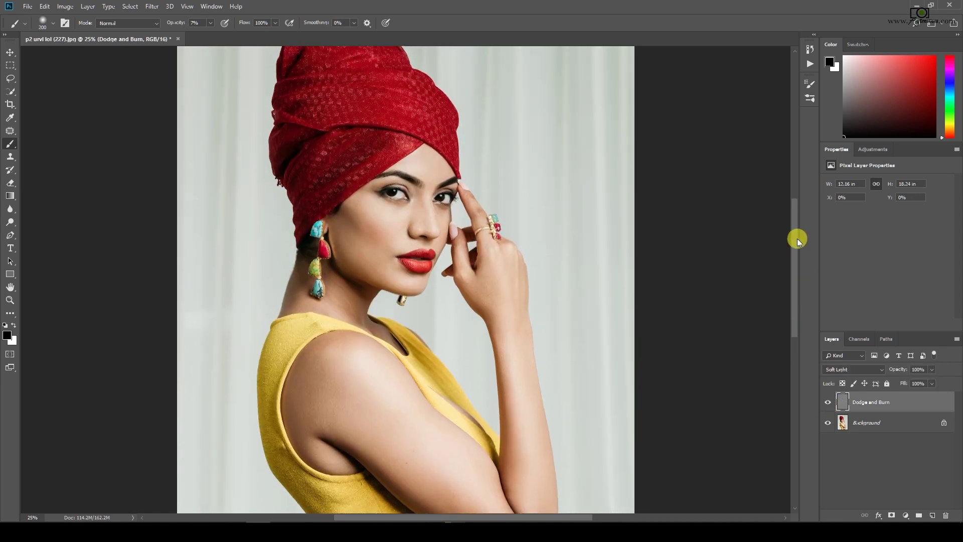
{"action": "left_click", "coordinate": [828, 402]}
{"action": "left_click", "coordinate": [828, 403]}
{"action": "left_click", "coordinate": [828, 402]}
{"action": "left_click", "coordinate": [828, 402]}
{"action": "left_click", "coordinate": [828, 403]}
{"action": "left_click", "coordinate": [828, 402]}
{"action": "left_click", "coordinate": [828, 402]}
{"action": "left_click", "coordinate": [828, 403]}
{"action": "left_click", "coordinate": [828, 403]}
{"action": "left_click", "coordinate": [828, 402]}
Flatten the Dodge and Burn layer into the Background
{"action": "right_click", "coordinate": [874, 424]}
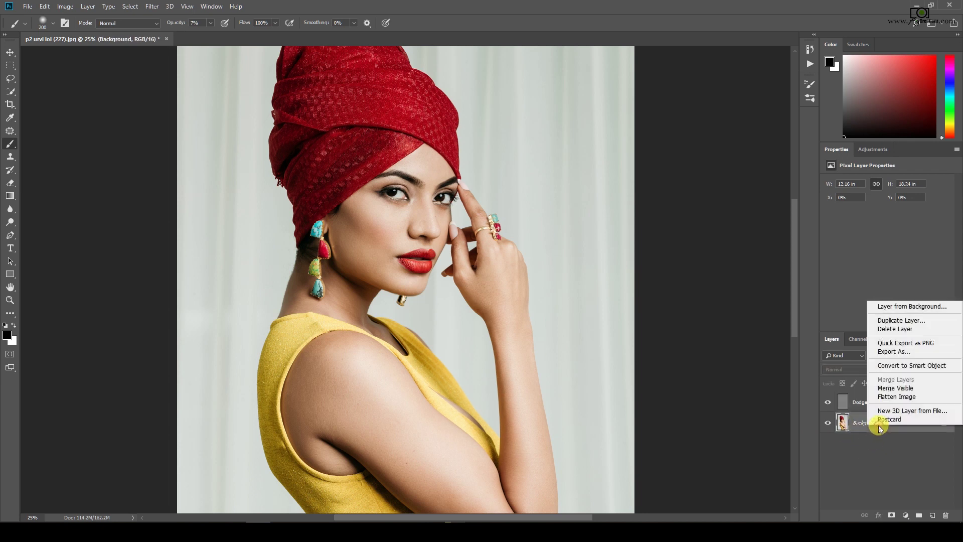
{"action": "left_click", "coordinate": [897, 397]}
{"action": "scroll", "coordinate": [397, 155], "scroll_direction": "up", "scroll_amount": 3}
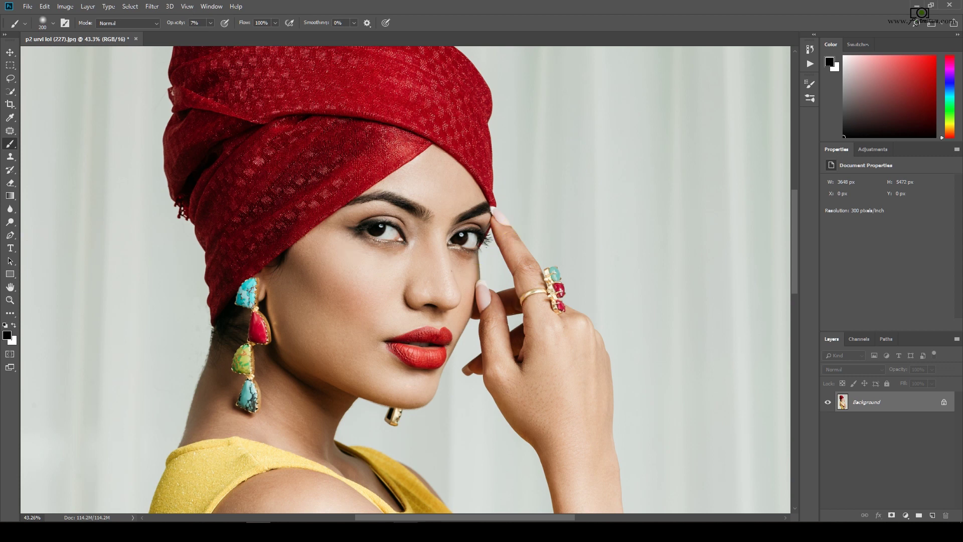
Switch to Windows Photo Viewer to compare the original portrait's face with the retouched version
{"action": "key", "text": "alt+Tab"}
{"action": "scroll", "coordinate": [477, 195], "scroll_direction": "up", "scroll_amount": 2}
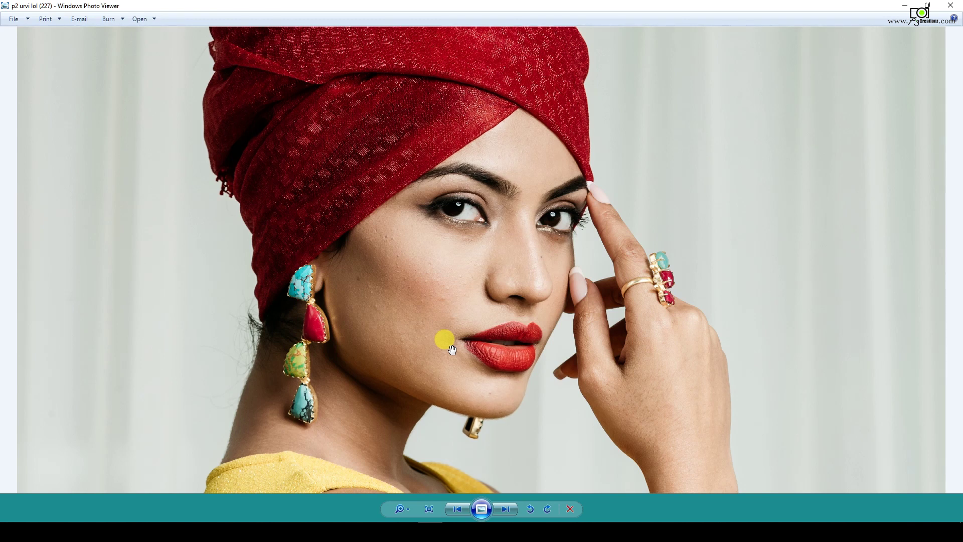
{"action": "scroll", "coordinate": [452, 349], "scroll_direction": "down", "scroll_amount": 3}
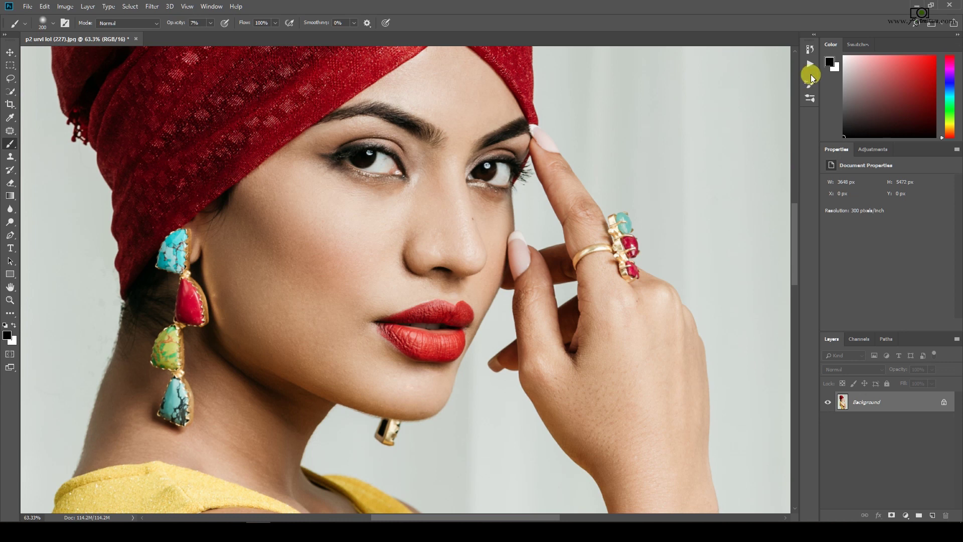
Run the Skin Airbrushing action from the AJ Creations action set
{"action": "left_click", "coordinate": [809, 64]}
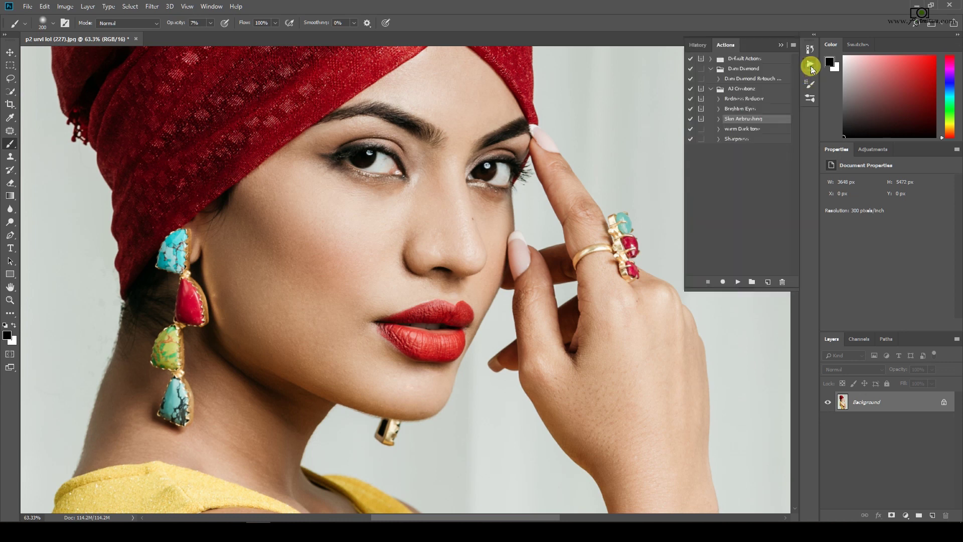
{"action": "double_click", "coordinate": [749, 123], "text": "ctrl"}
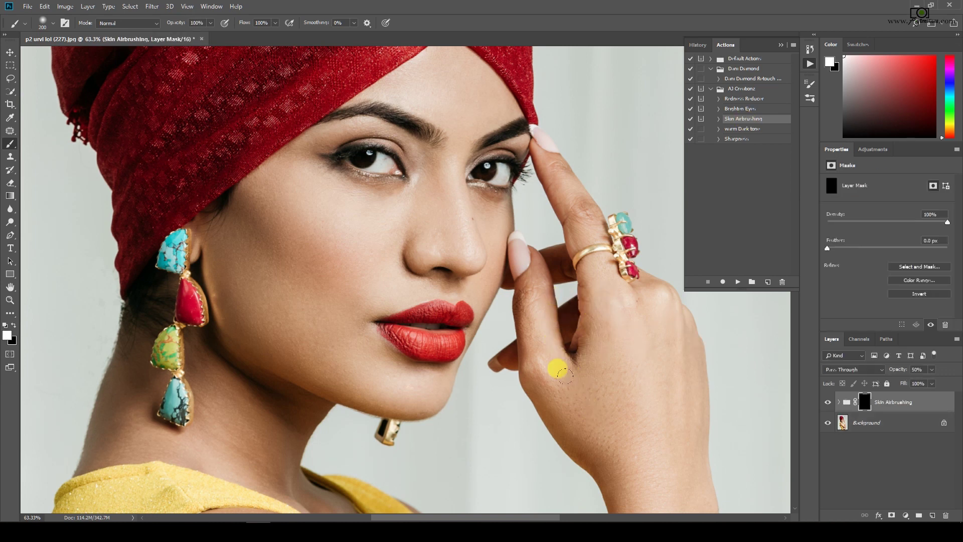
Paint white on the Skin Airbrushing group's mask over the hand, shoulder, arms, neck and face to reveal the smoothing
{"action": "left_click", "coordinate": [782, 45]}
{"action": "scroll", "coordinate": [794, 210], "scroll_direction": "down", "scroll_amount": 5}
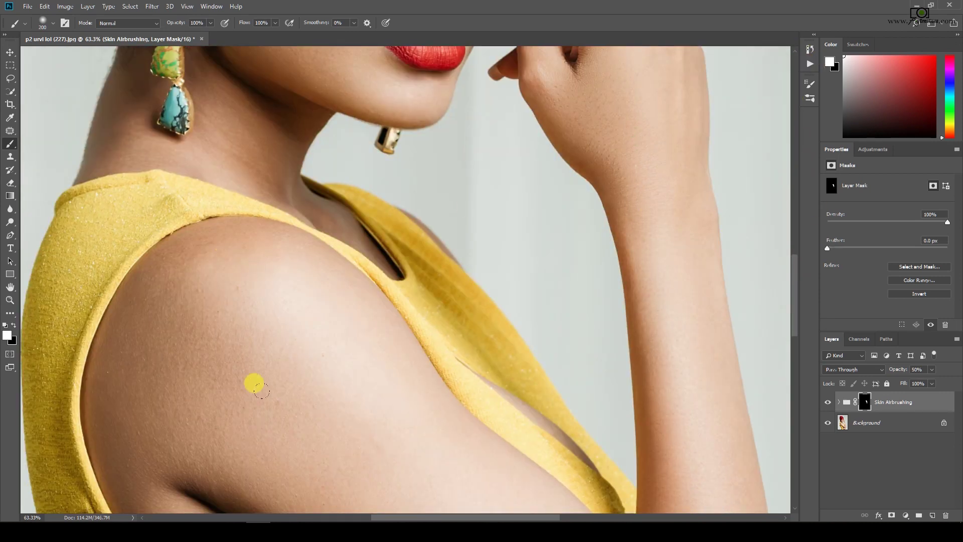
{"action": "scroll", "coordinate": [576, 251], "scroll_direction": "down", "scroll_amount": 3}
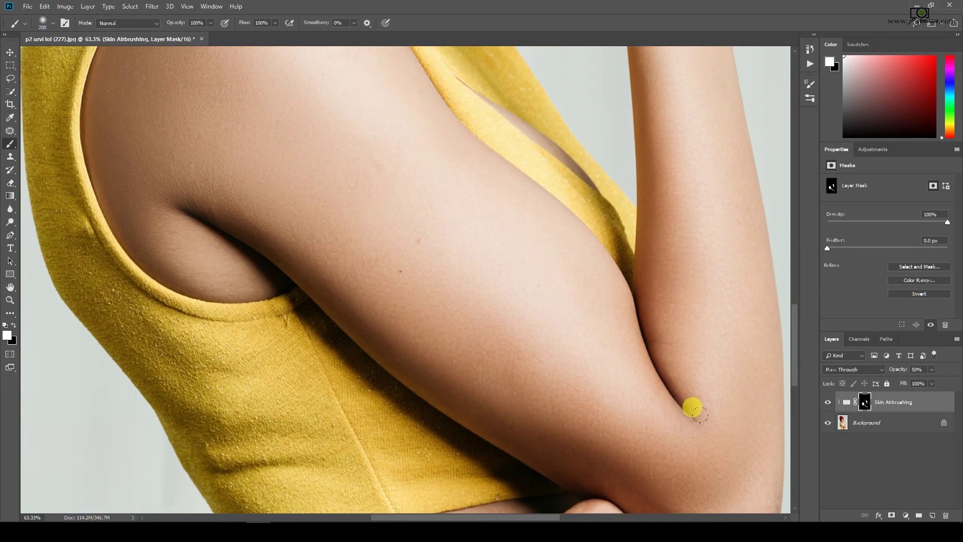
{"action": "scroll", "coordinate": [275, 164], "scroll_direction": "up", "scroll_amount": 7}
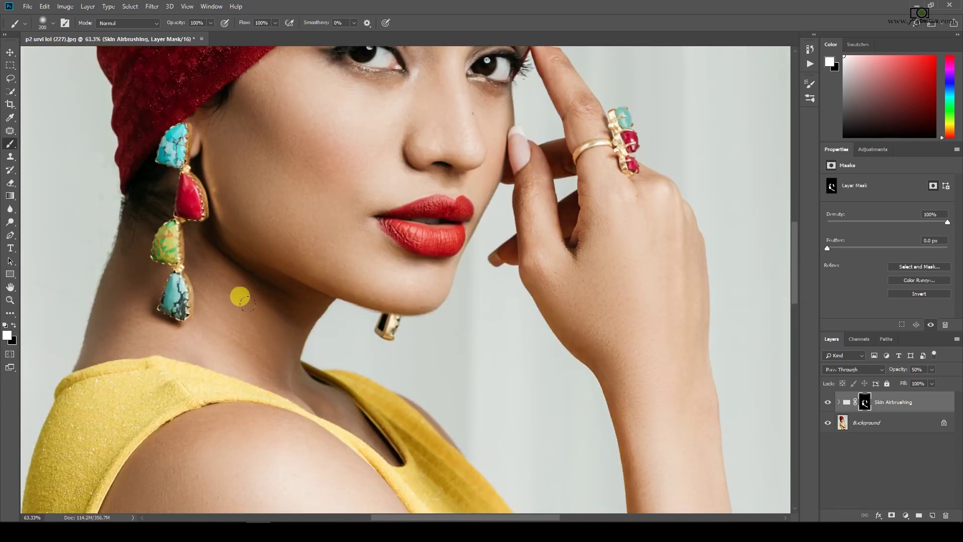
{"action": "scroll", "coordinate": [793, 281], "scroll_direction": "up", "scroll_amount": 4}
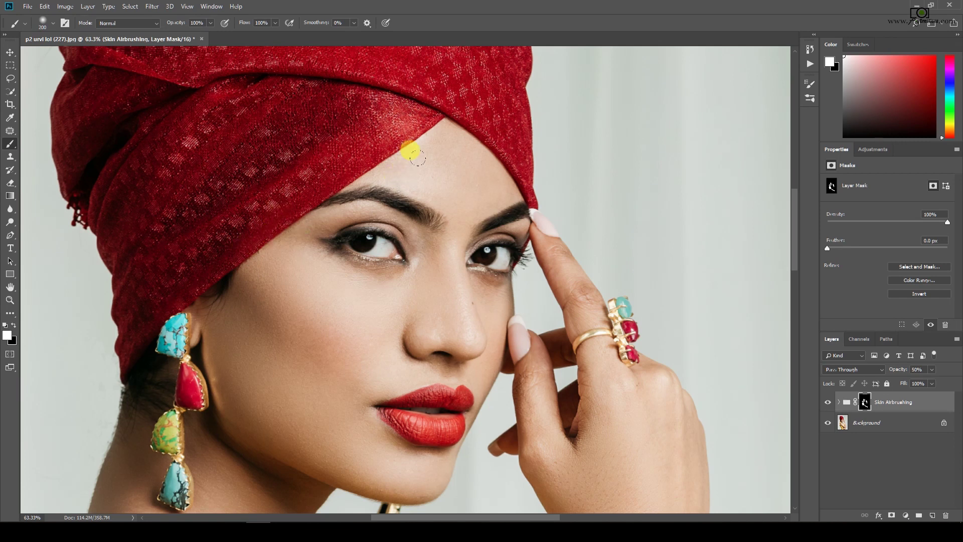
Toggle the Skin Airbrushing group's visibility repeatedly to compare the face and hand before and after, including a closer look at the face
{"action": "left_click", "coordinate": [828, 402]}
{"action": "left_click", "coordinate": [828, 402]}
{"action": "left_click", "coordinate": [827, 401]}
{"action": "left_click", "coordinate": [828, 402]}
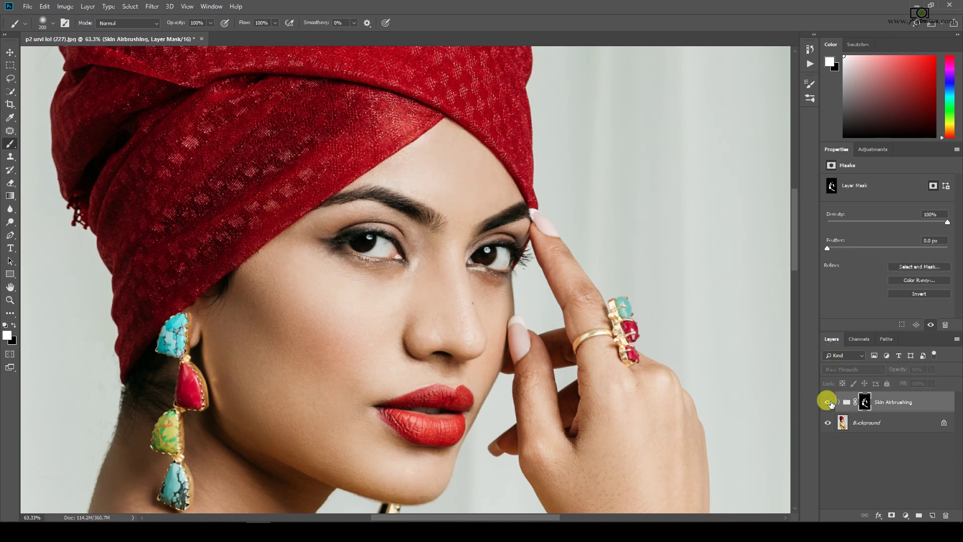
{"action": "scroll", "coordinate": [301, 298], "scroll_direction": "up", "scroll_amount": 3}
{"action": "left_click", "coordinate": [827, 402]}
{"action": "left_click", "coordinate": [828, 402]}
{"action": "left_click", "coordinate": [828, 402]}
{"action": "left_click", "coordinate": [827, 402]}
{"action": "left_click", "coordinate": [827, 402]}
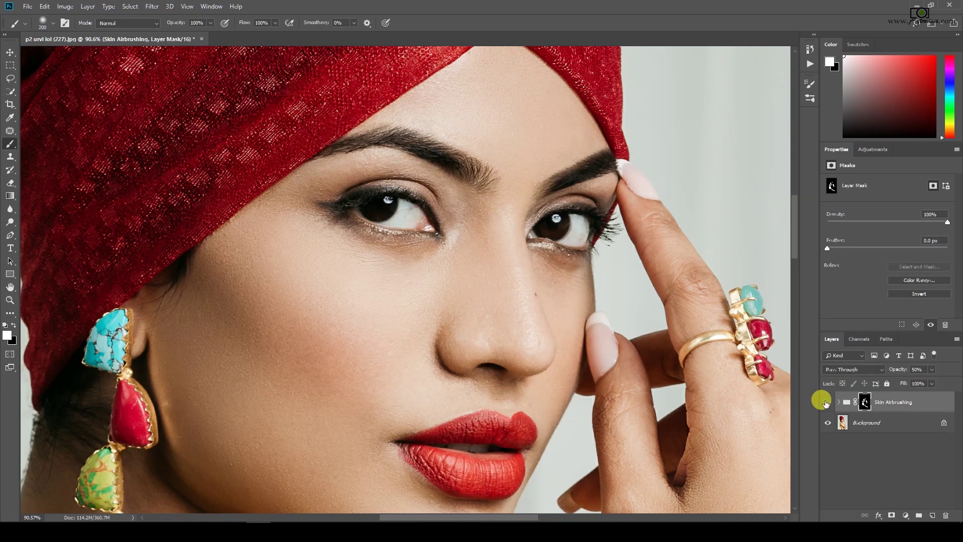
{"action": "left_click", "coordinate": [828, 402]}
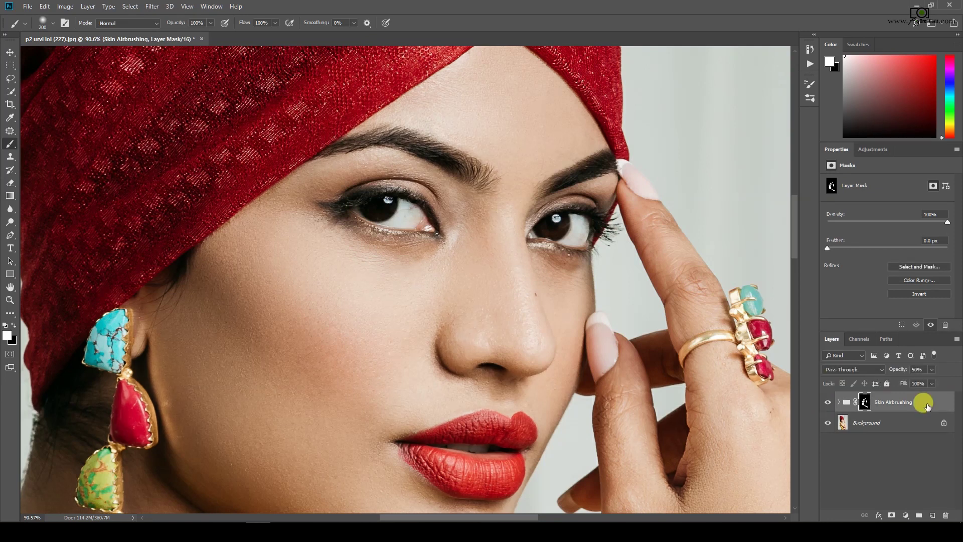